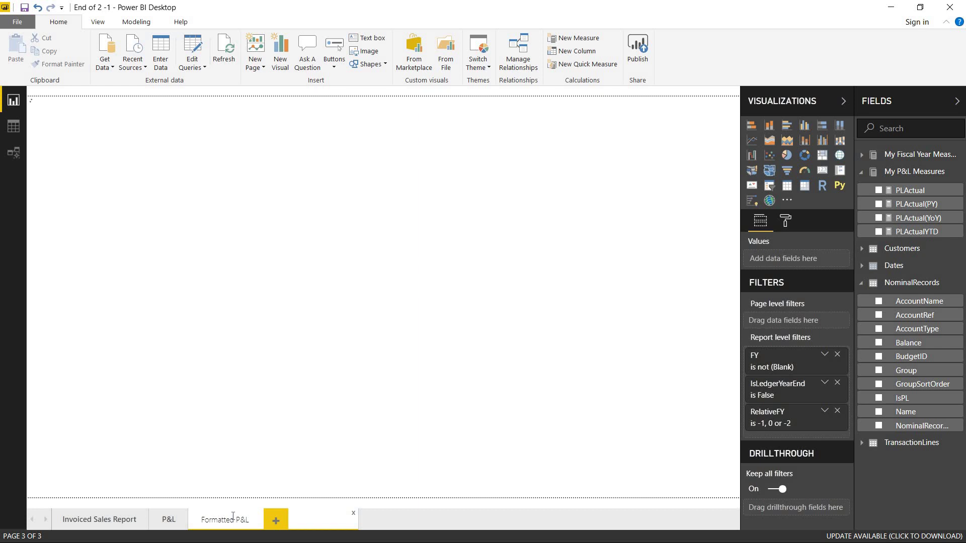
Step: Check the FORMAT function's syntax in the DAX documentation in the browser, and return to the P&L page in Power BI Desktop
{"action": "double_click", "coordinate": [233, 519]}
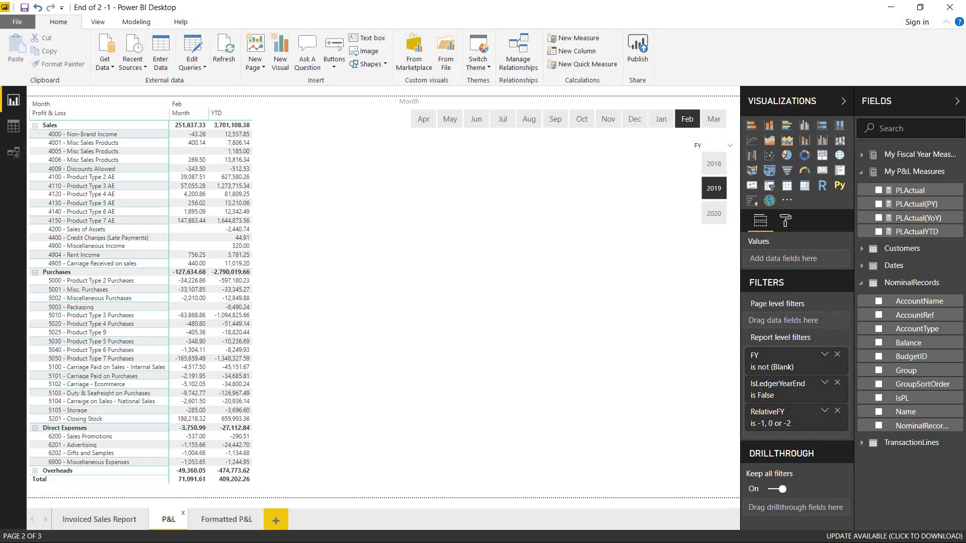
{"action": "key", "text": "alt+Tab"}
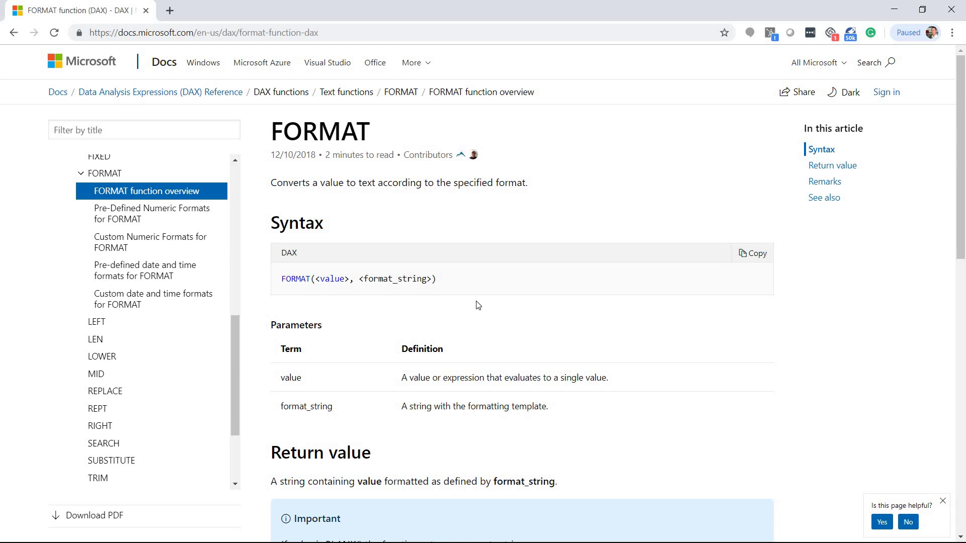
{"action": "key", "text": "alt+Tab"}
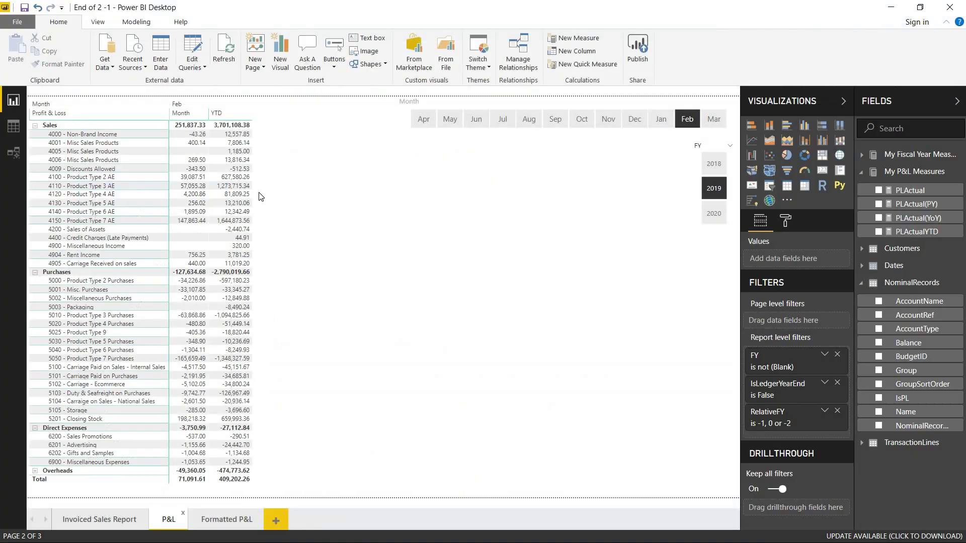
Step: Create a new measure named FORMAT(PLActual) in the My P&L Measures table
{"action": "left_click", "coordinate": [256, 203]}
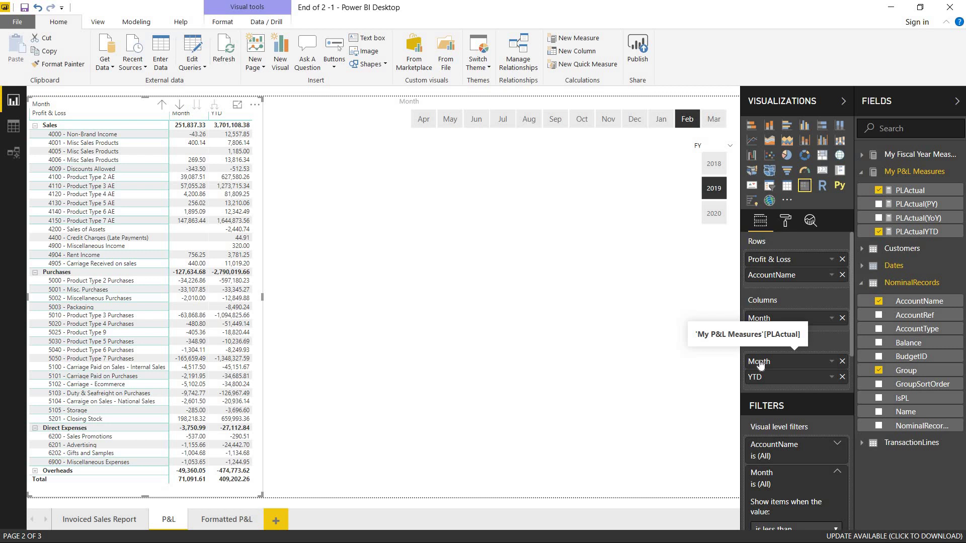
{"action": "left_click", "coordinate": [955, 194]}
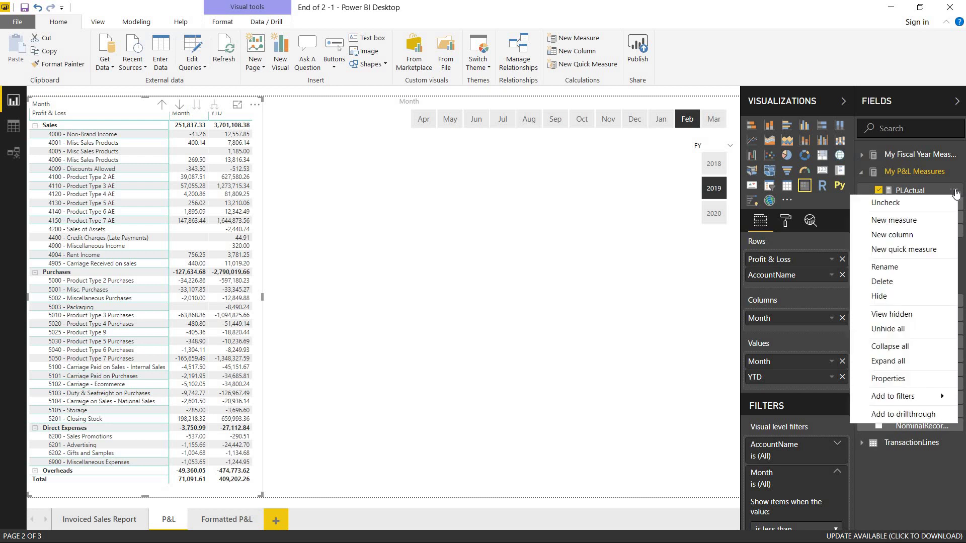
{"action": "left_click", "coordinate": [909, 221]}
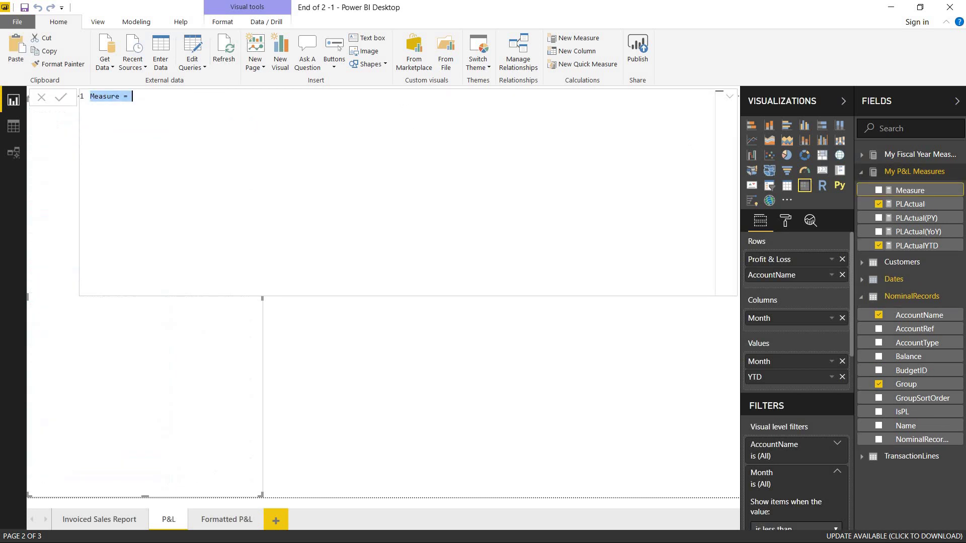
{"action": "type", "text": "FORMAT"}
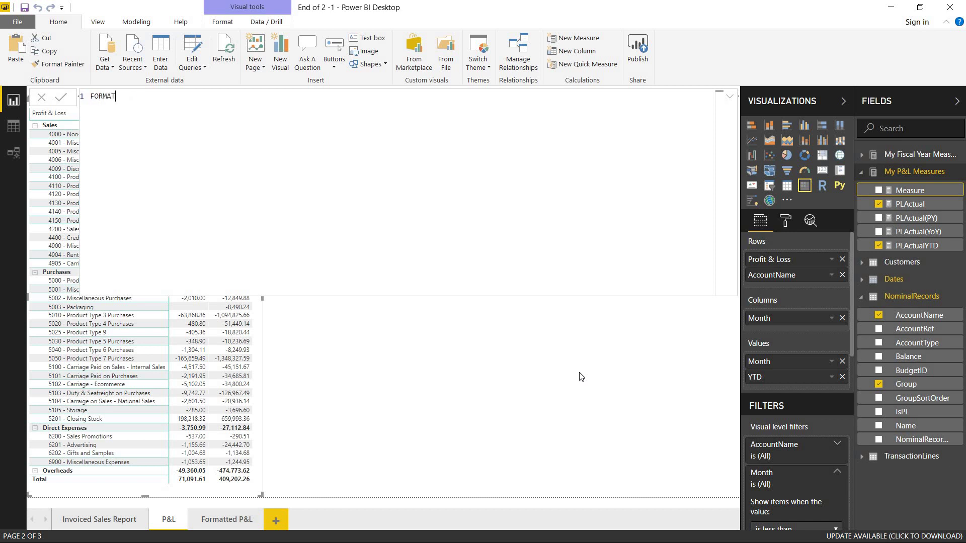
{"action": "type", "text": "(PLActual) ="}
{"action": "key", "text": "shift+Return"}
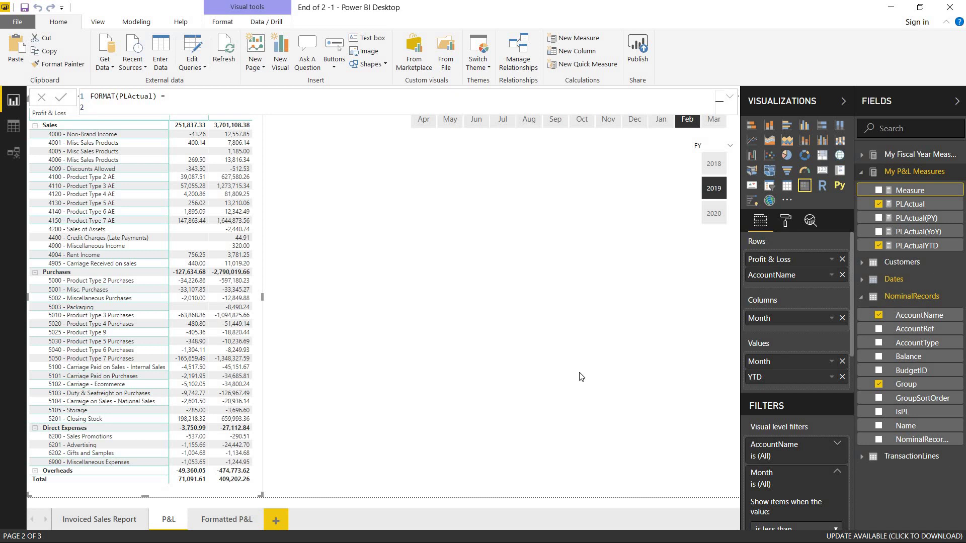
Step: Start the measure's formula with a FORMAT function on its own line, taking [PLActual] as the value argument
{"action": "type", "text": "FO"}
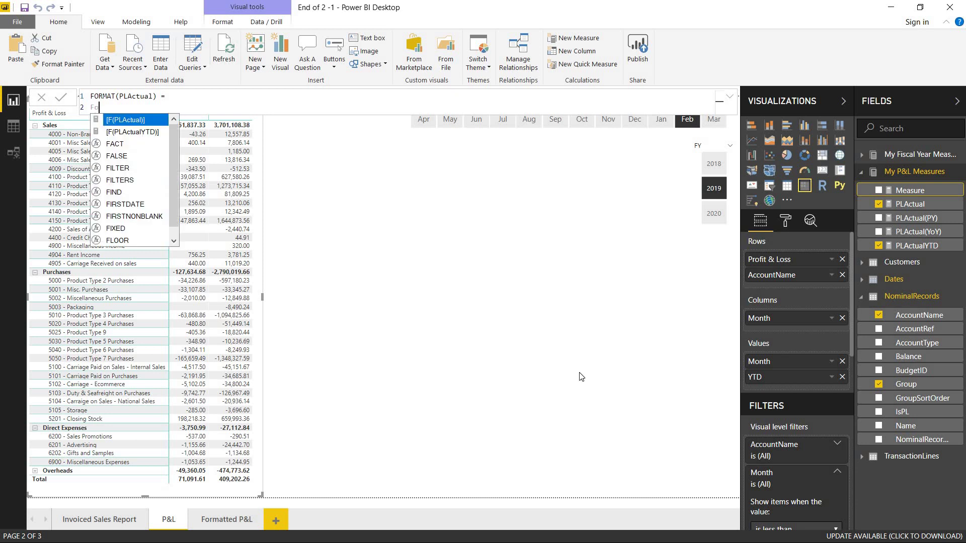
{"action": "key", "text": "Tab"}
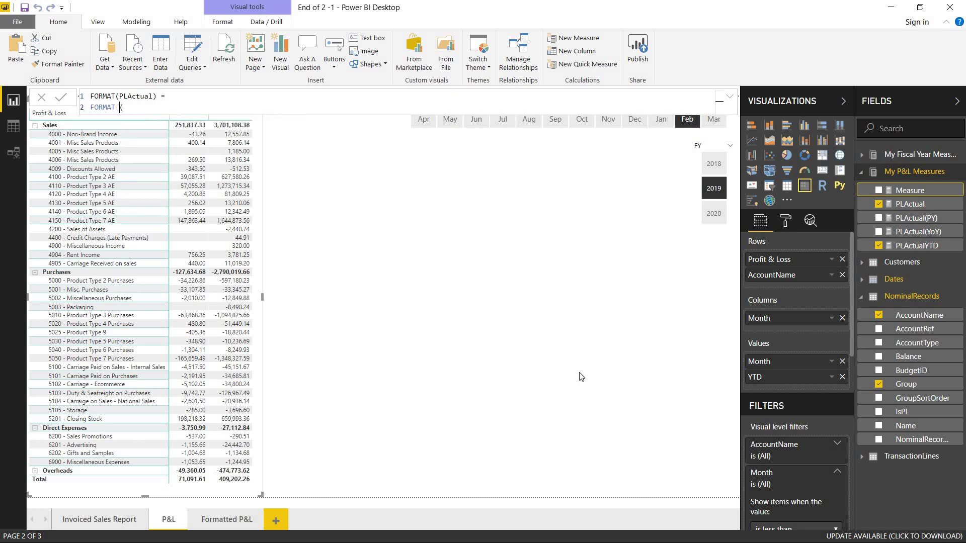
{"action": "key", "text": "shift+Return"}
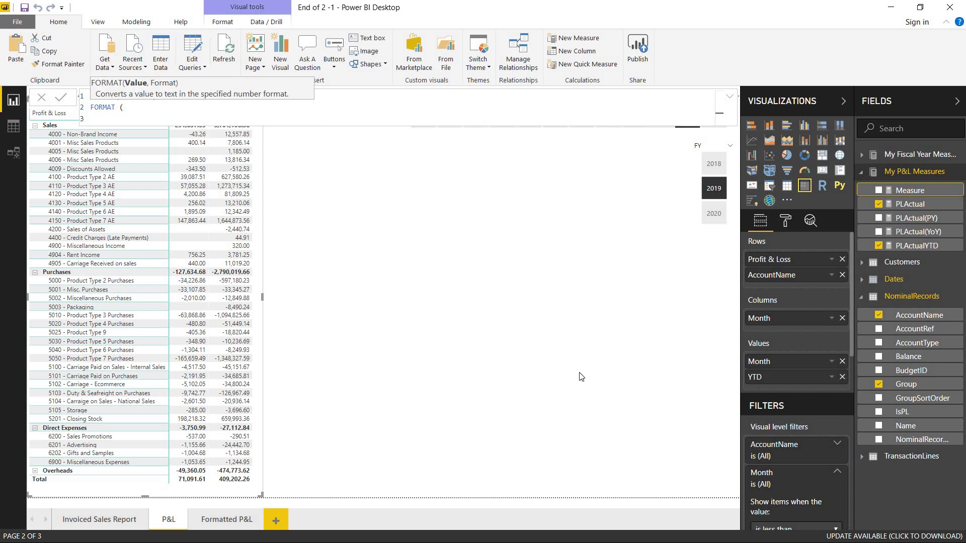
{"action": "key", "text": "Tab"}
{"action": "type", "text": "plac"}
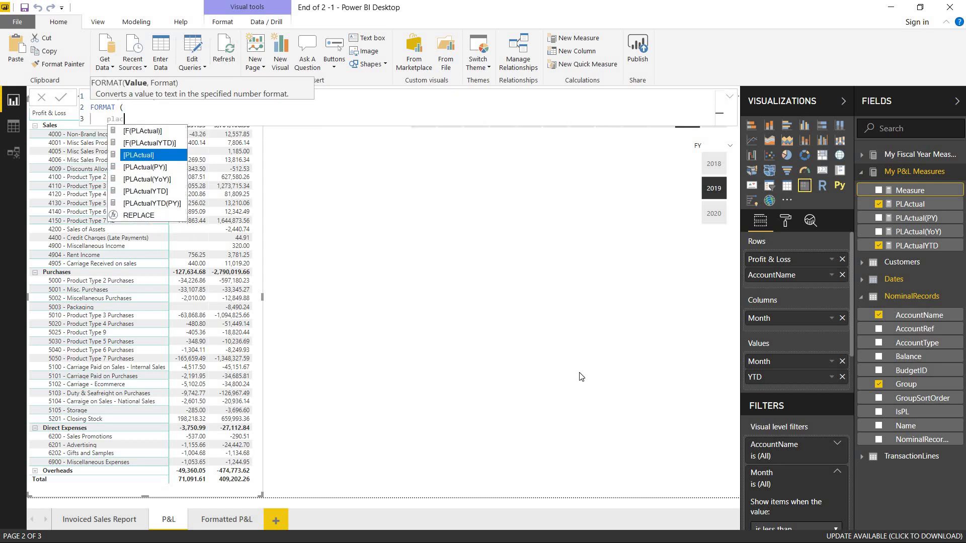
{"action": "key", "text": "Tab"}
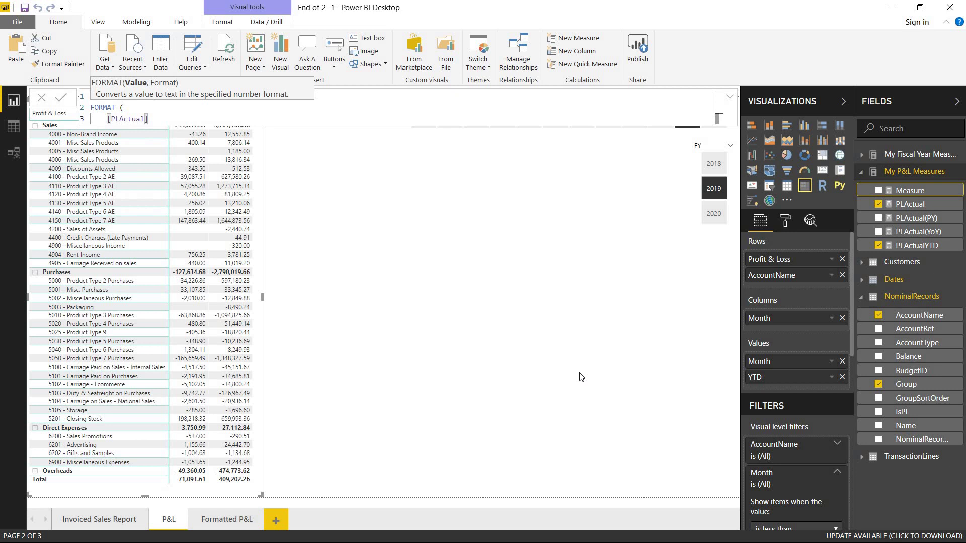
{"action": "type", "text": ","}
{"action": "key", "text": "shift+Return"}
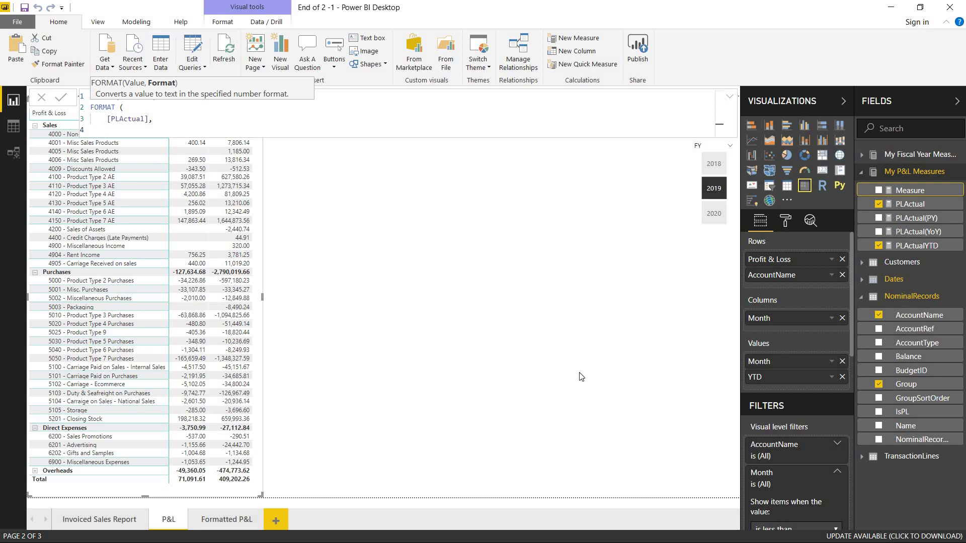
Step: Complete the FORMAT function with the format string "##,###; (##,###); -" and commit the measure
{"action": "type", "text": "\"##,###; (##,###); -\""}
{"action": "key", "text": "Return"}
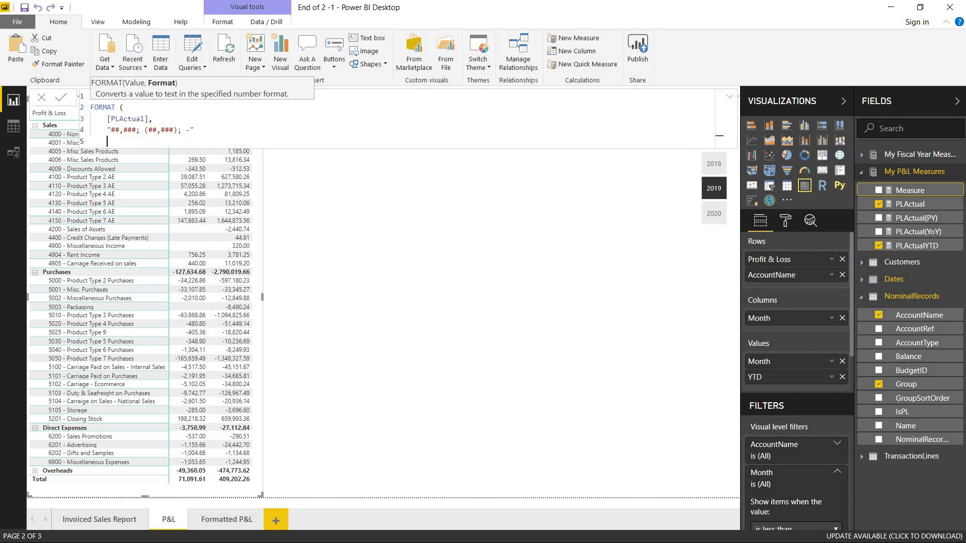
{"action": "key", "text": "BackSpace"}
{"action": "type", "text": ")"}
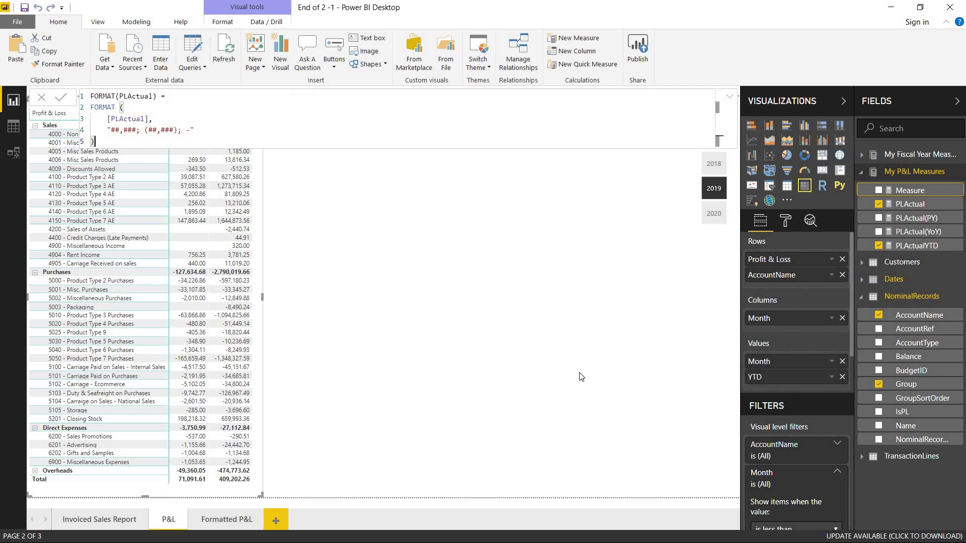
{"action": "left_click", "coordinate": [63, 99]}
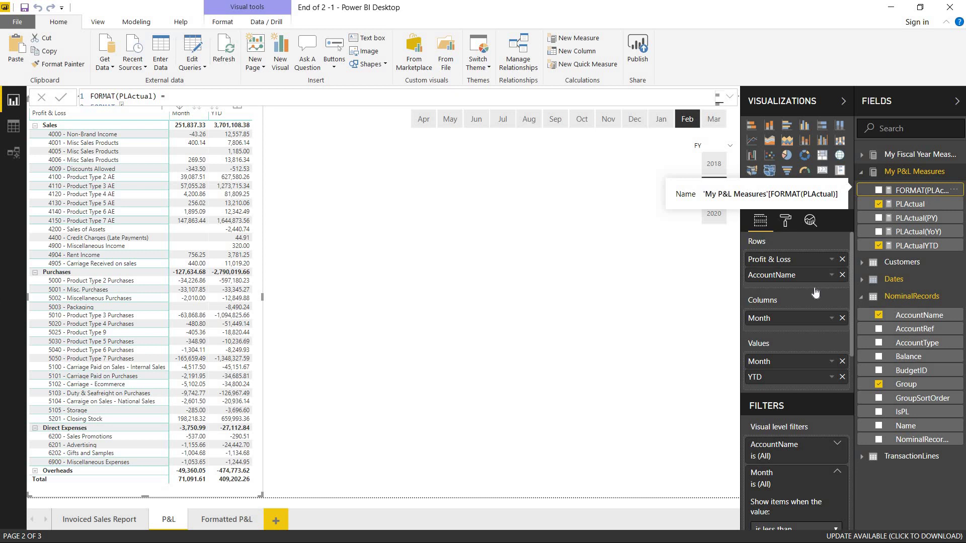
Step: Replace the matrix's existing Month value with the FORMAT(PLActual) measure and rename the new value Month
{"action": "left_click_drag", "start_coordinate": [816, 293], "coordinate": [803, 362]}
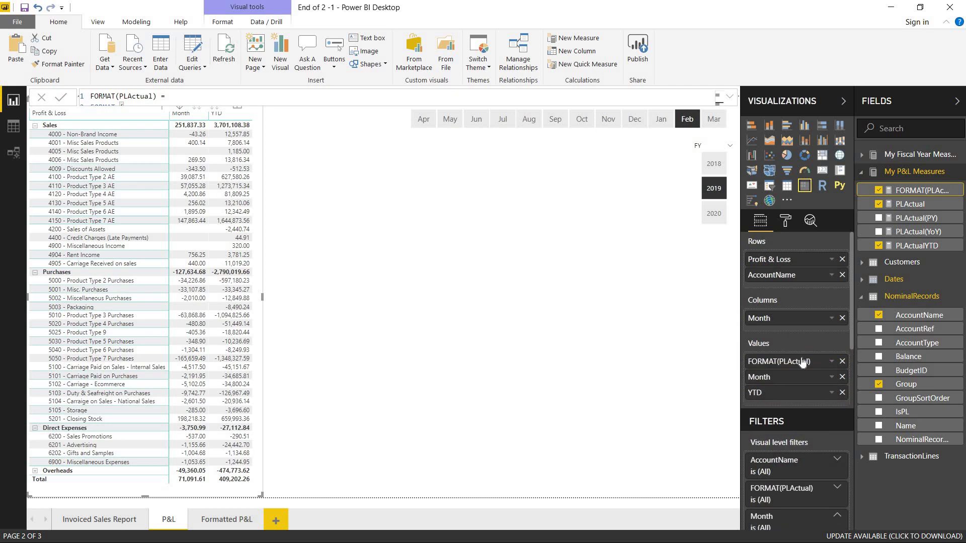
{"action": "left_click", "coordinate": [843, 377]}
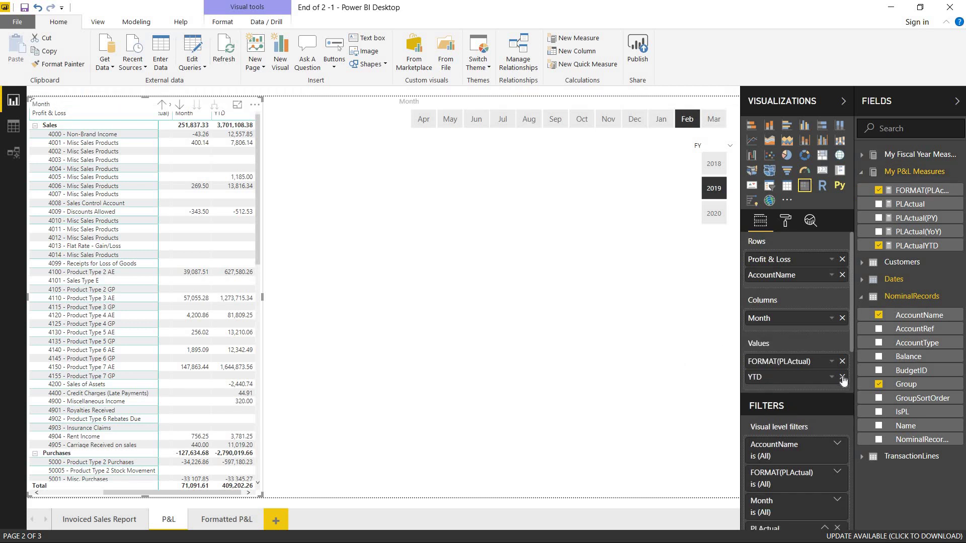
{"action": "double_click", "coordinate": [777, 362]}
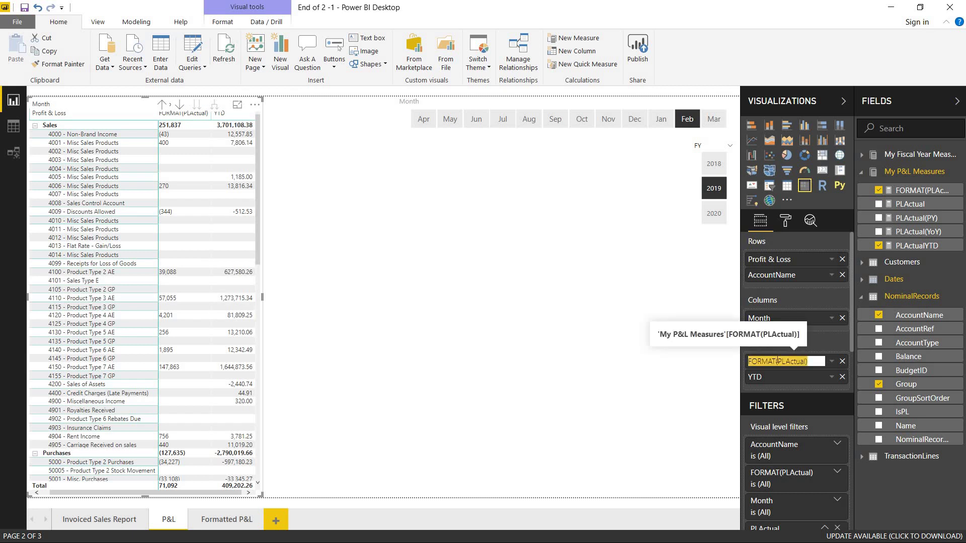
{"action": "type", "text": "Month"}
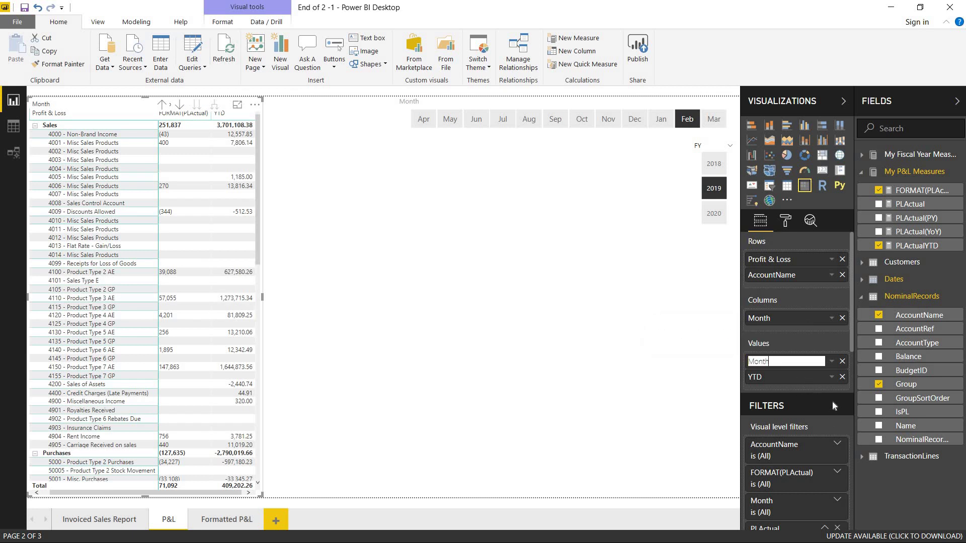
{"action": "key", "text": "Return"}
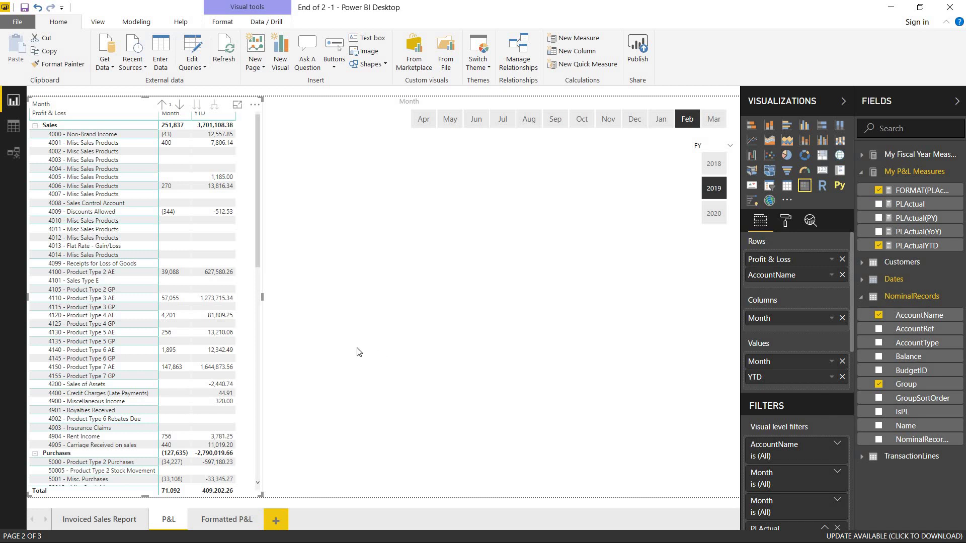
{"action": "left_click", "coordinate": [358, 363]}
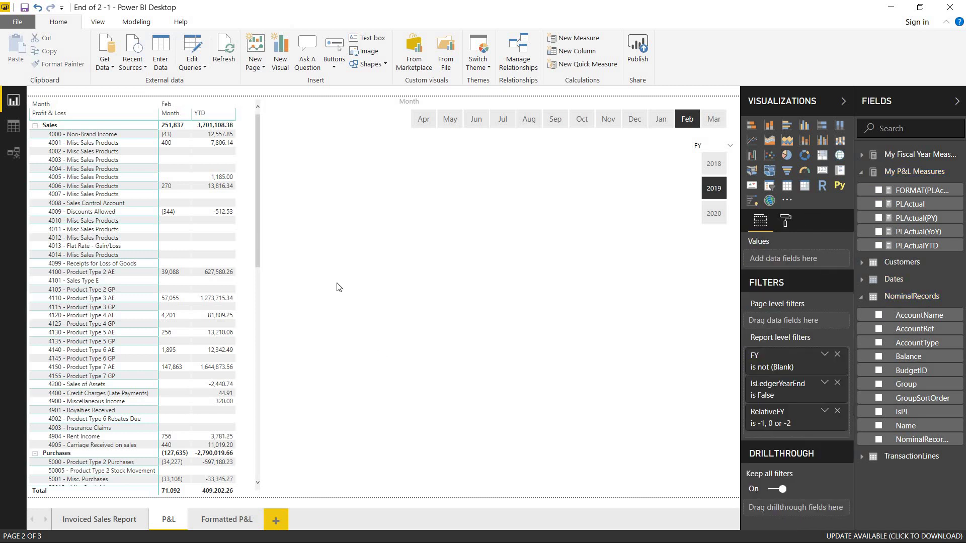
Step: Open the FORMAT(PLActual) measure's formula and insert an opening IF function on a new line above the FORMAT expression
{"action": "mouse_move", "coordinate": [174, 134]}
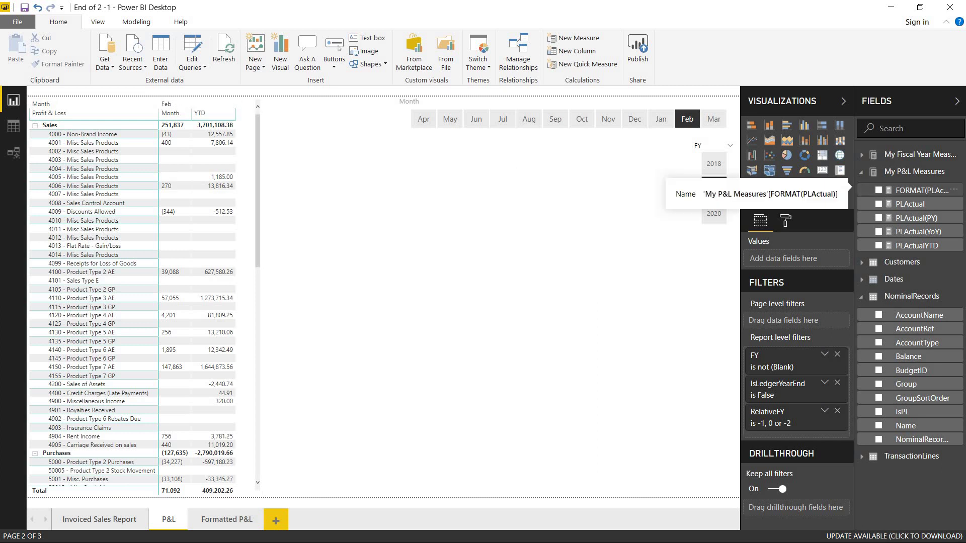
{"action": "left_click", "coordinate": [920, 192]}
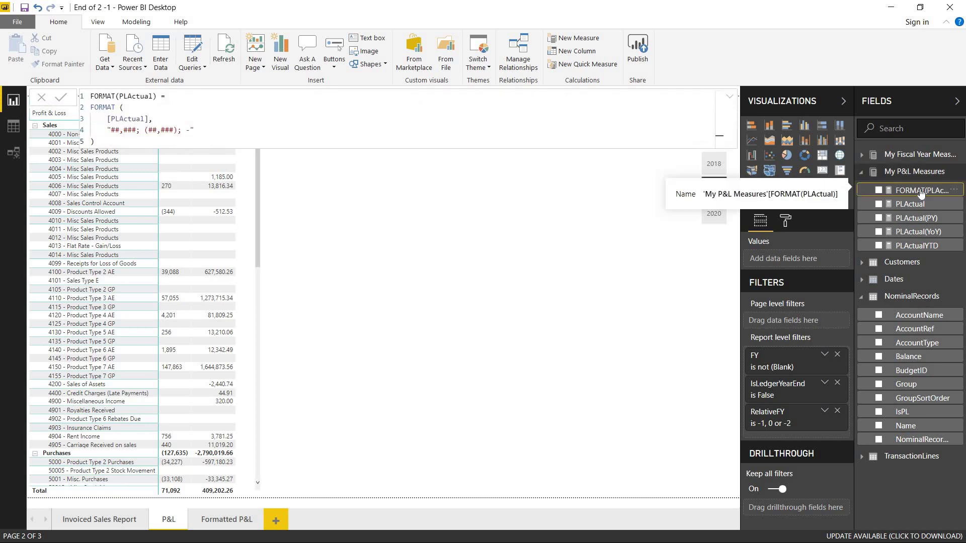
{"action": "left_click", "coordinate": [207, 98]}
{"action": "key", "text": "shift+Return"}
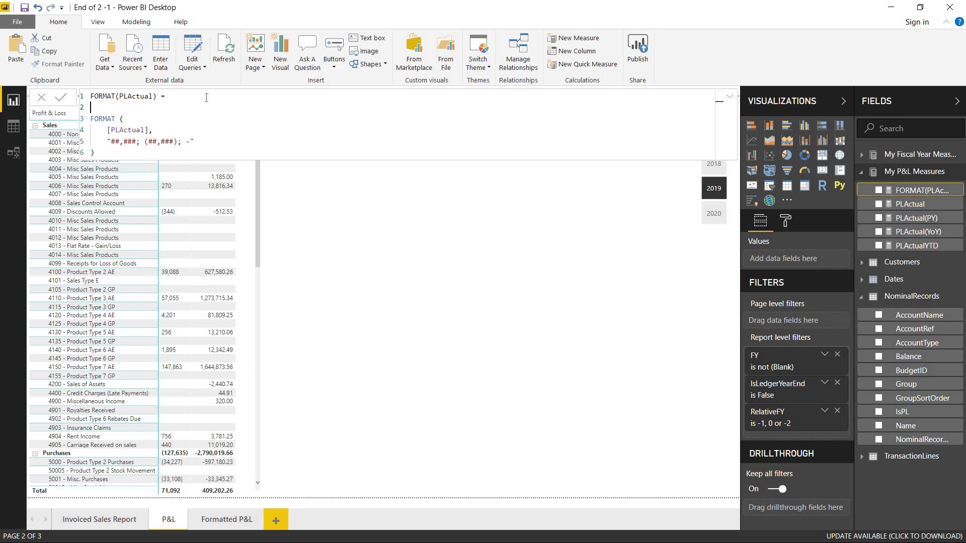
{"action": "type", "text": "IF ("}
{"action": "key", "text": "shift+Return"}
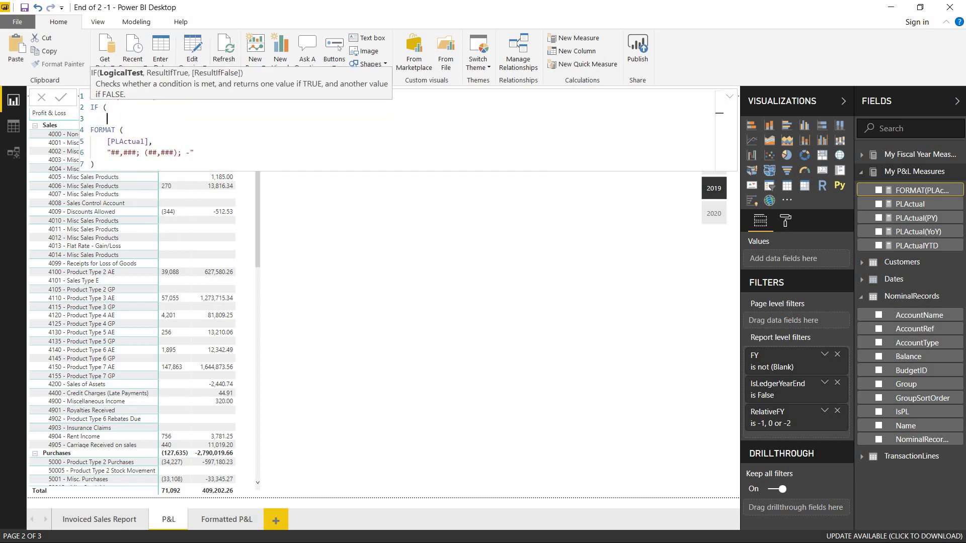
Step: Enter ISBLANK ( [PLActual] ) as the logical test of the IF function
{"action": "type", "text": "isb"}
{"action": "key", "text": "Tab"}
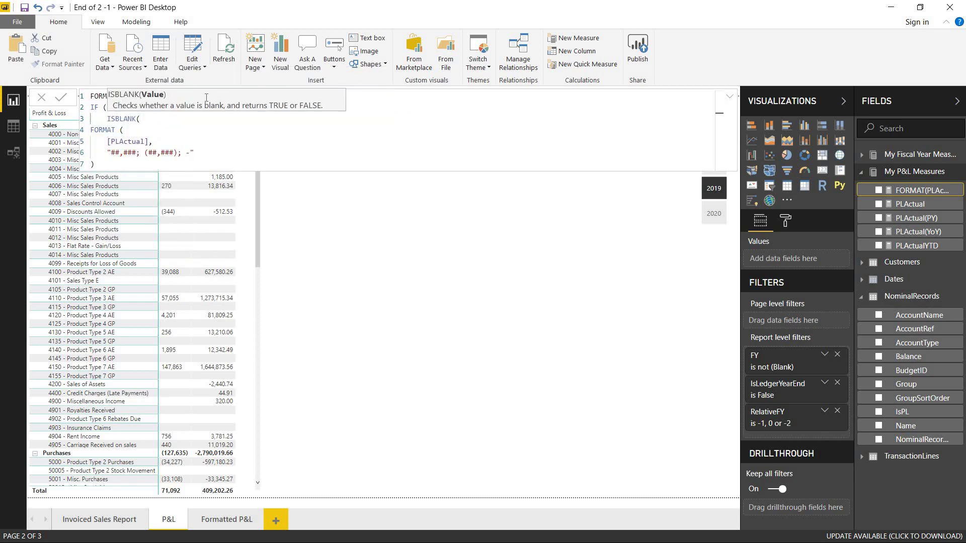
{"action": "key", "text": "BackSpace"}
{"action": "type", "text": "("}
{"action": "type", "text": "plac"}
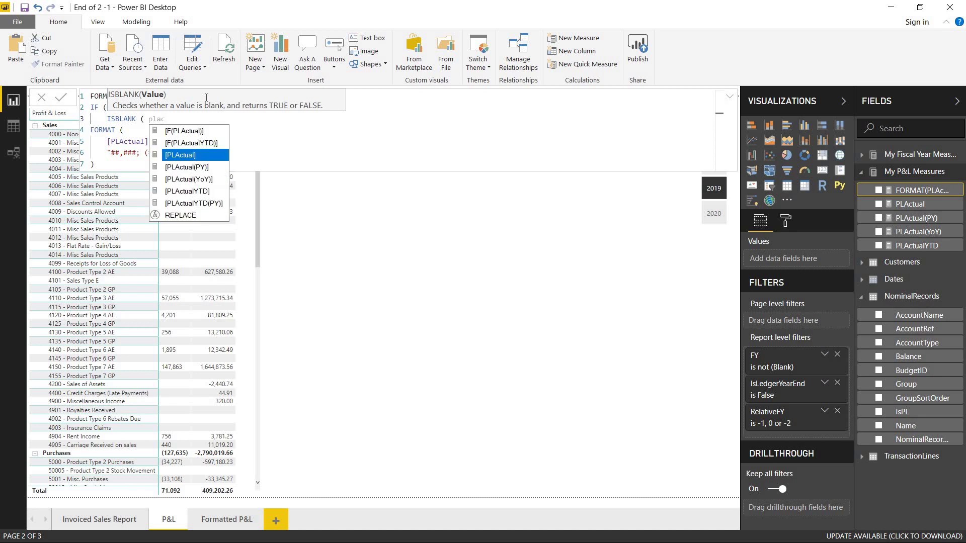
{"action": "key", "text": "Tab"}
{"action": "type", "text": ")"}
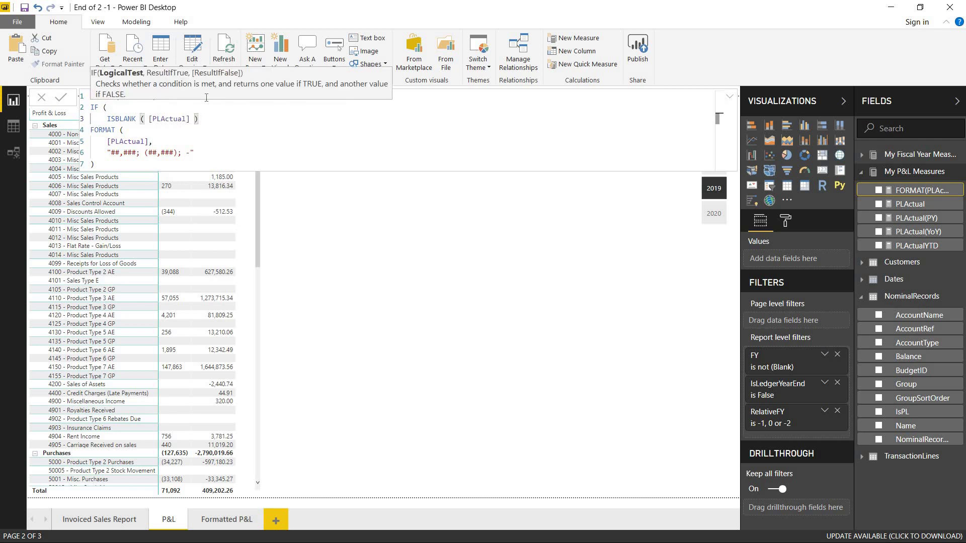
{"action": "type", "text": ","}
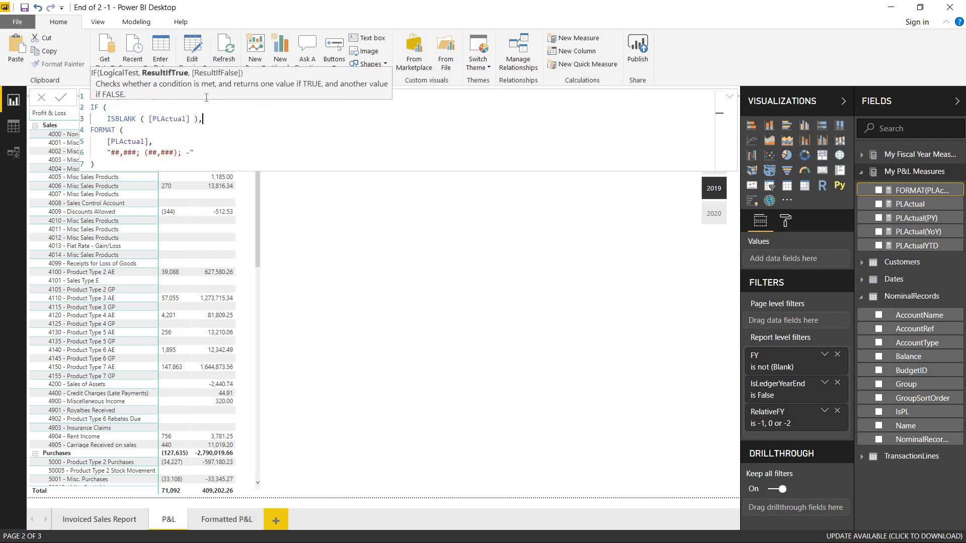
{"action": "key", "text": "shift+Return"}
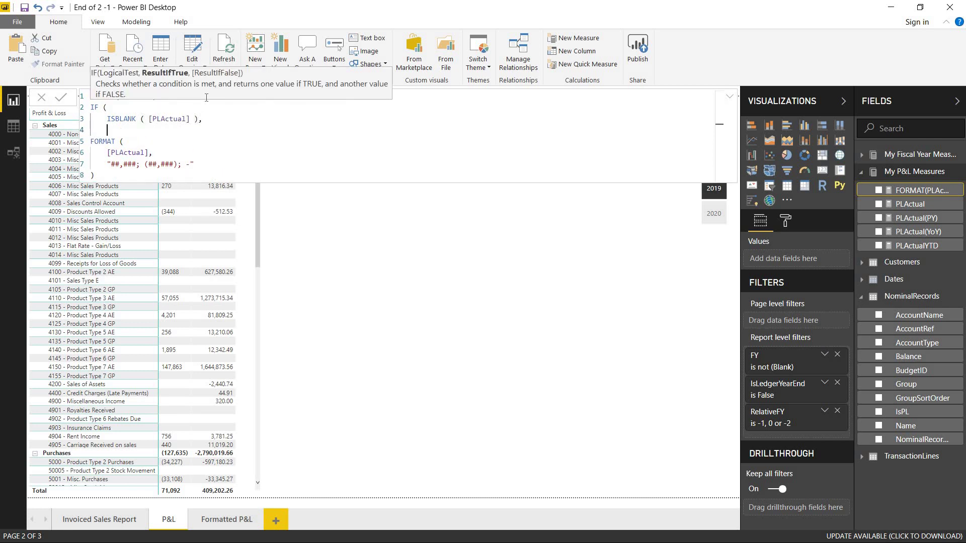
Step: Set "-" as the IF function's true result, and indent the FORMAT block directly beneath it as the false result
{"action": "type", "text": "\"-\","}
{"action": "key", "text": "shift+Return"}
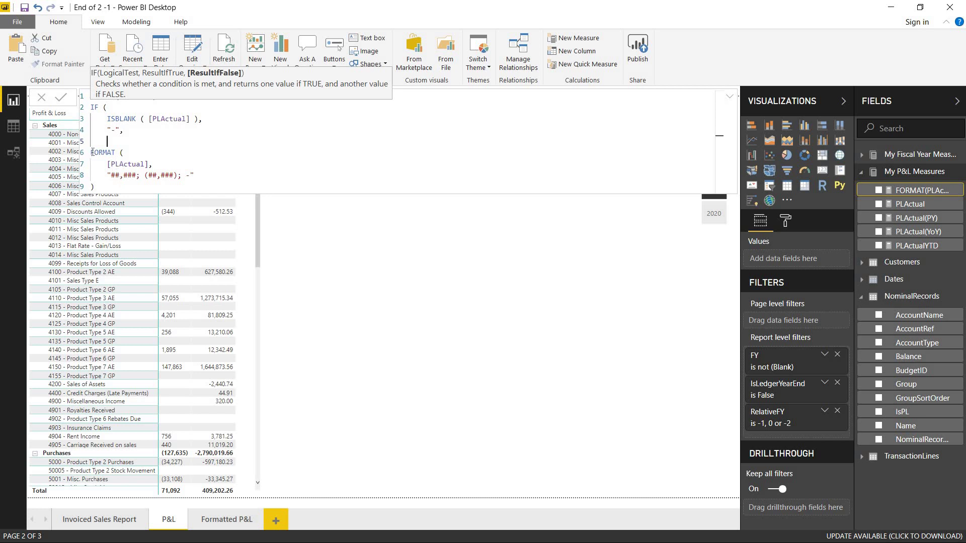
{"action": "left_click_drag", "start_coordinate": [91, 152], "coordinate": [96, 186]}
{"action": "key", "text": "Tab"}
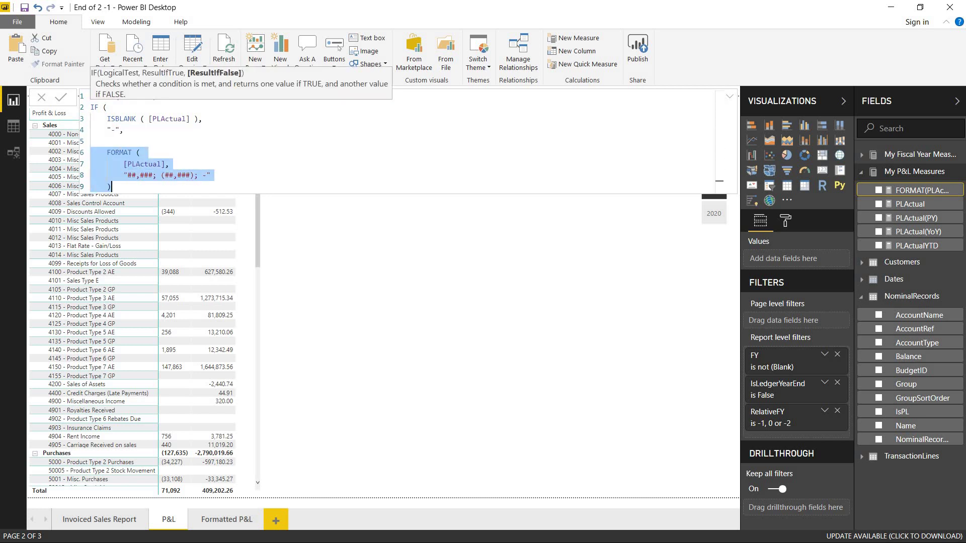
{"action": "left_click", "coordinate": [123, 145]}
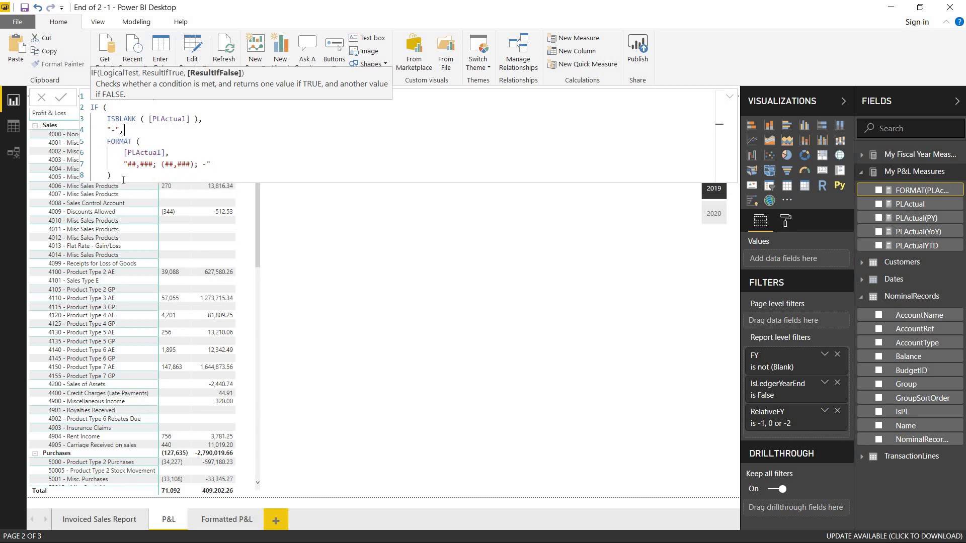
Step: Add the IF function's closing parenthesis on a new line and commit the FORMAT(PLActual) measure
{"action": "key", "text": "shift+Return"}
{"action": "type", "text": ")"}
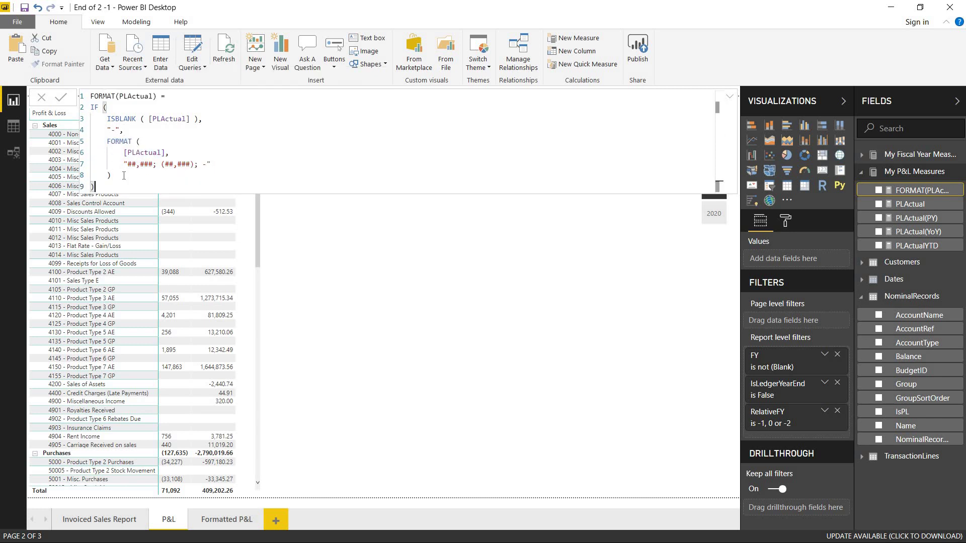
{"action": "left_click", "coordinate": [61, 99]}
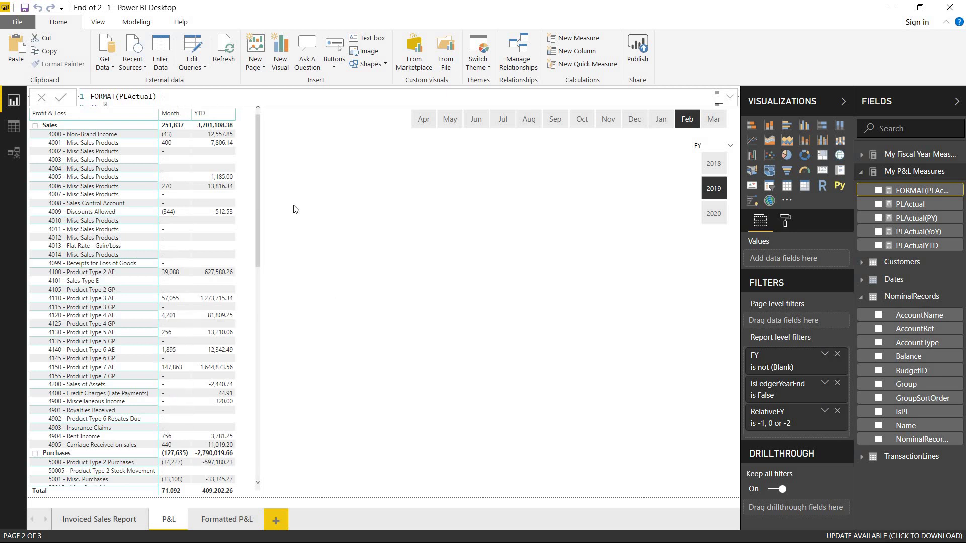
Step: Set the matrix's Month field alignment to Right through its field formatting, applied to values, subtotals and total
{"action": "left_click", "coordinate": [250, 193]}
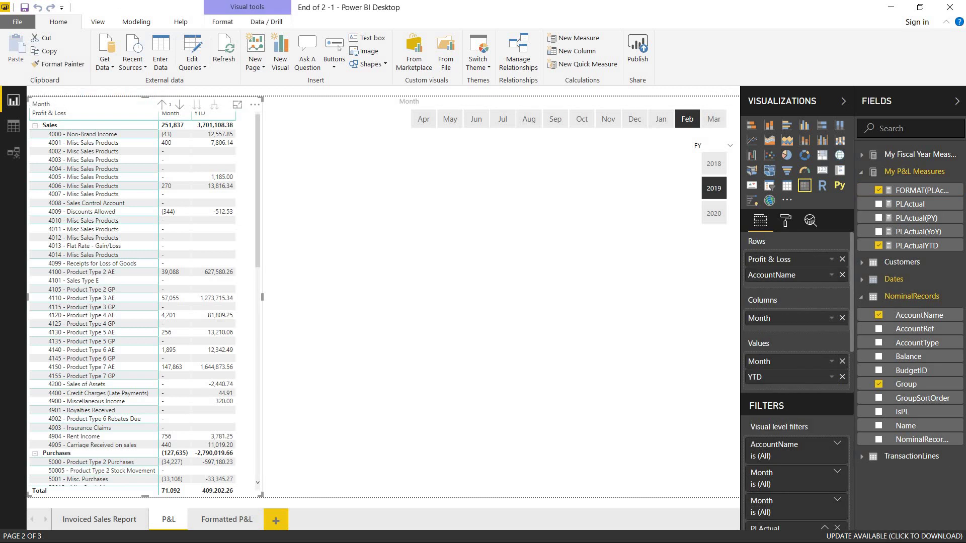
{"action": "left_click", "coordinate": [786, 221]}
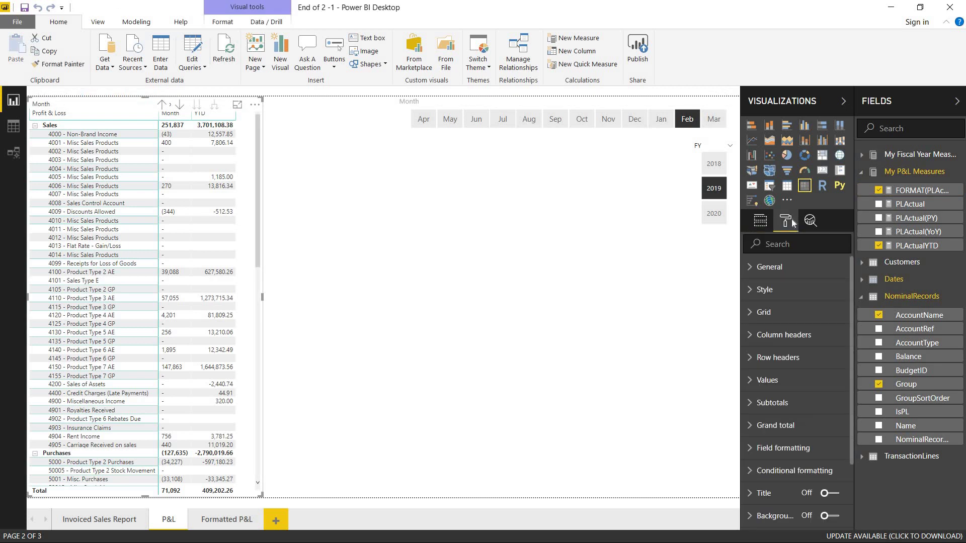
{"action": "left_click", "coordinate": [753, 449]}
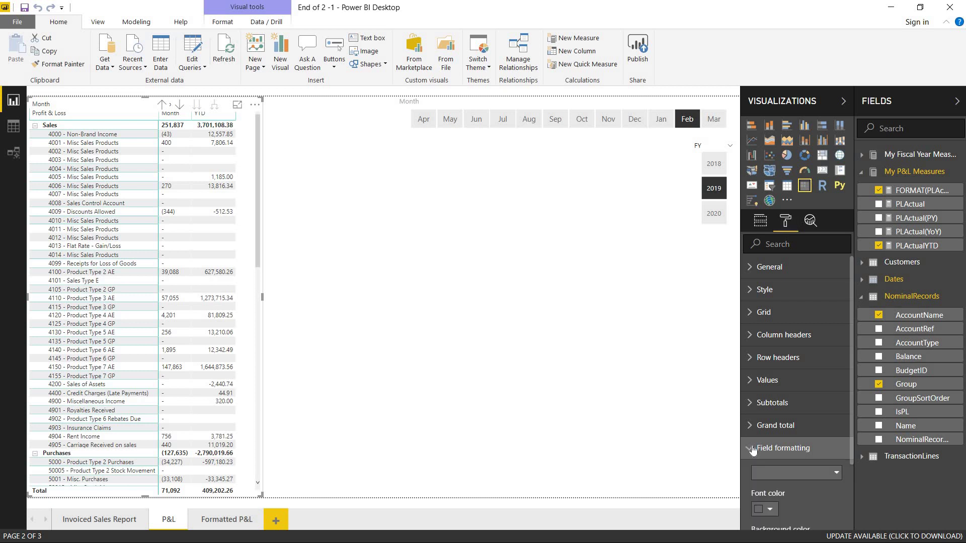
{"action": "scroll", "coordinate": [849, 358], "scroll_direction": "down", "scroll_amount": 3}
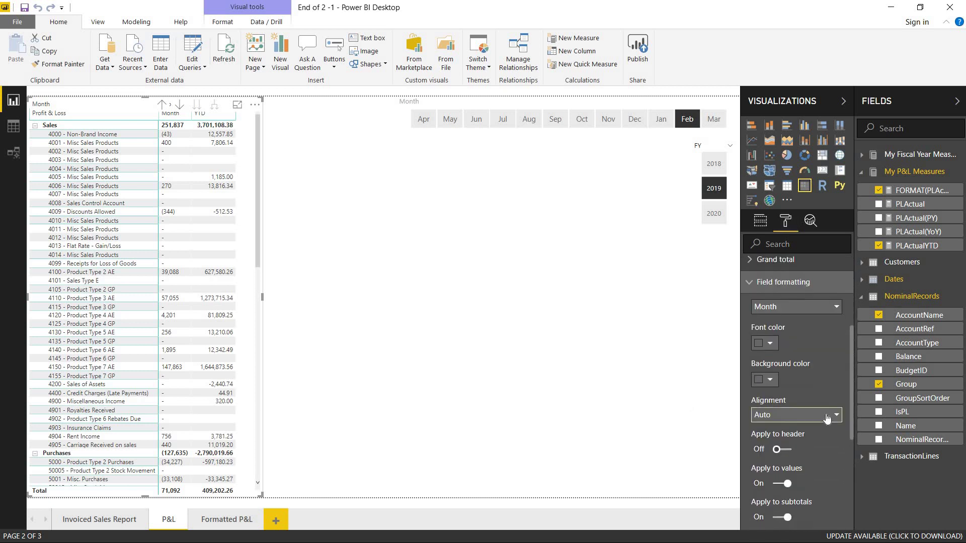
{"action": "left_click", "coordinate": [828, 417]}
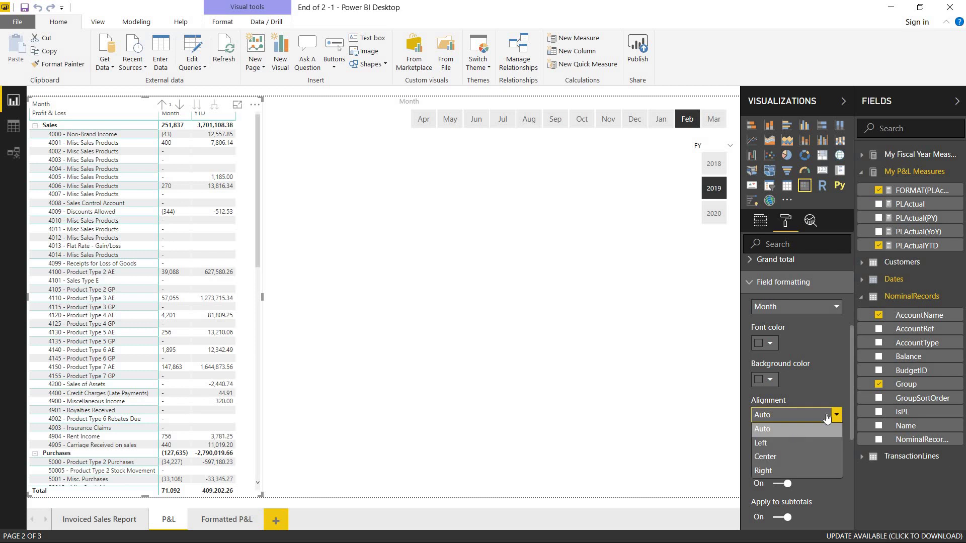
{"action": "left_click", "coordinate": [800, 471]}
{"action": "scroll", "coordinate": [852, 416], "scroll_direction": "down", "scroll_amount": 2}
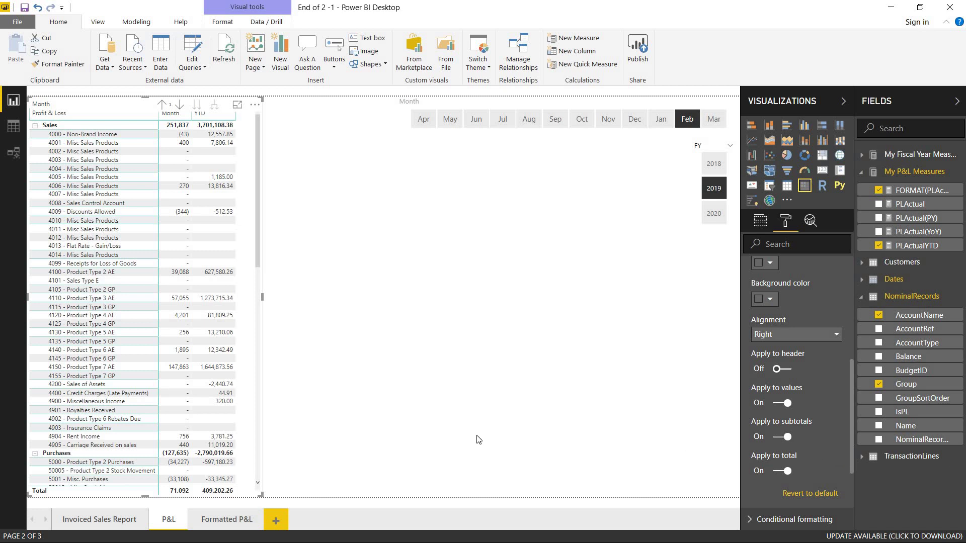
{"action": "left_click", "coordinate": [336, 328]}
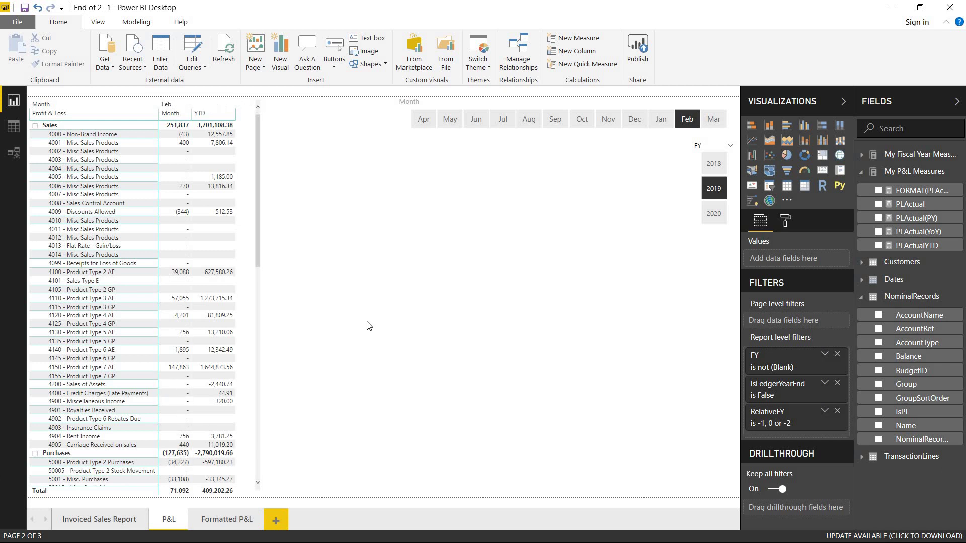
Step: Copy the entire FORMAT(PLActual) formula and paste it into a new measure in the My P&L Measures table
{"action": "left_click", "coordinate": [916, 194]}
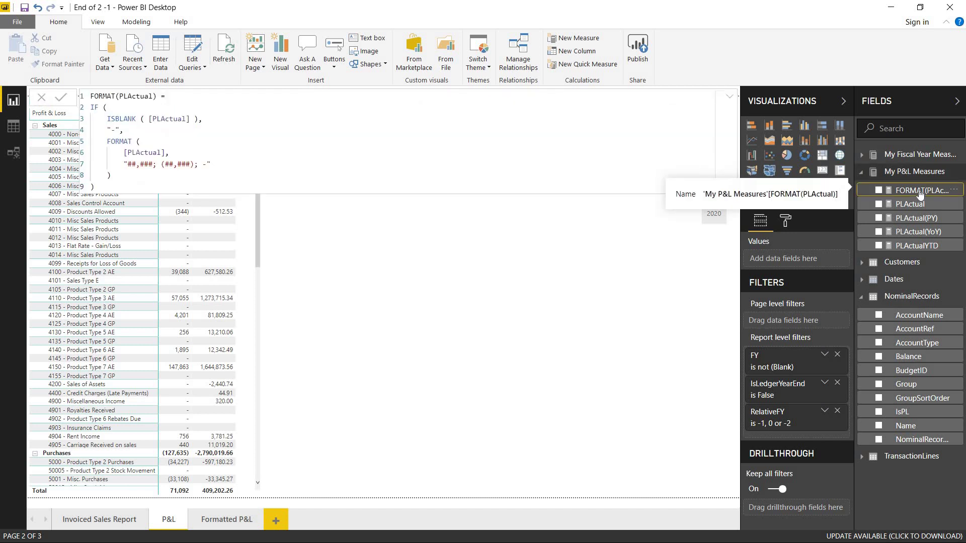
{"action": "left_click", "coordinate": [396, 140]}
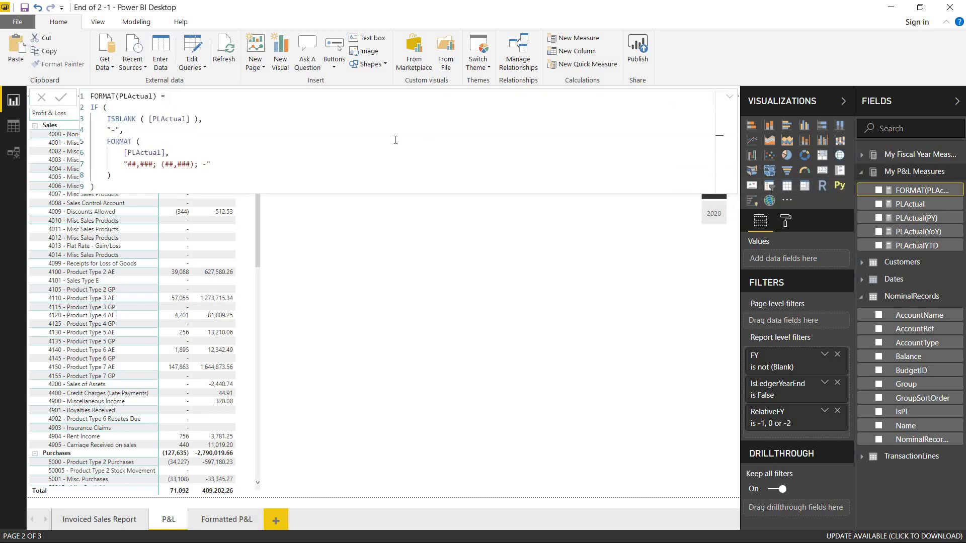
{"action": "key", "text": "ctrl+a"}
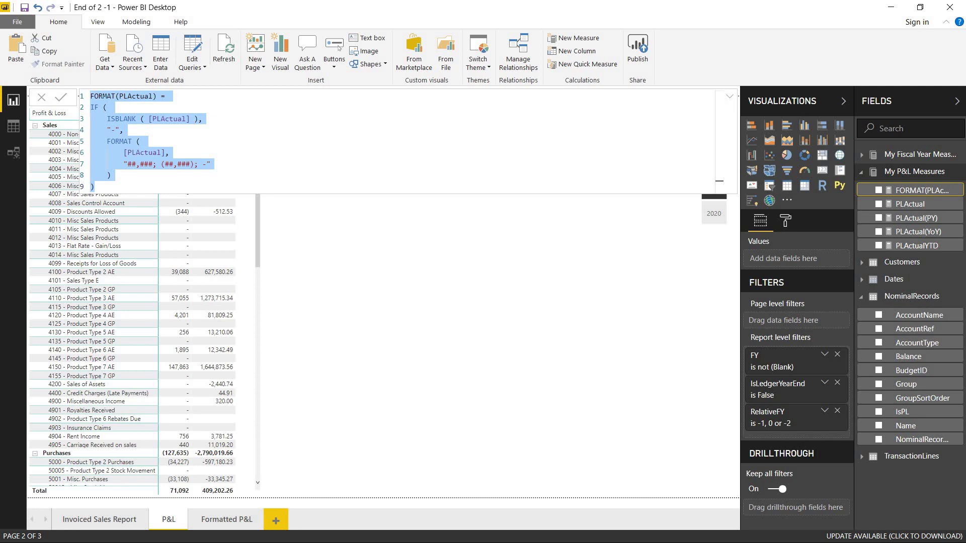
{"action": "left_click", "coordinate": [956, 191]}
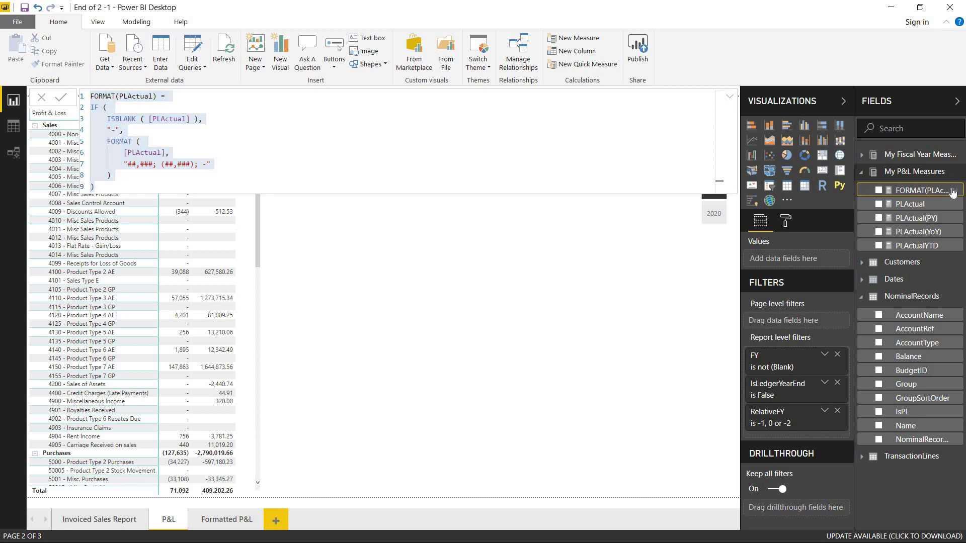
{"action": "left_click", "coordinate": [955, 192]}
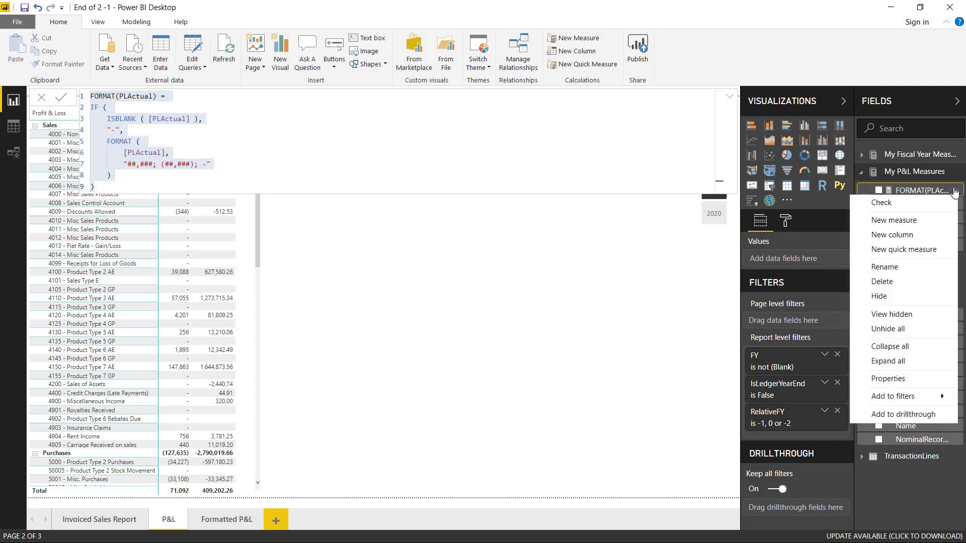
{"action": "left_click", "coordinate": [897, 221]}
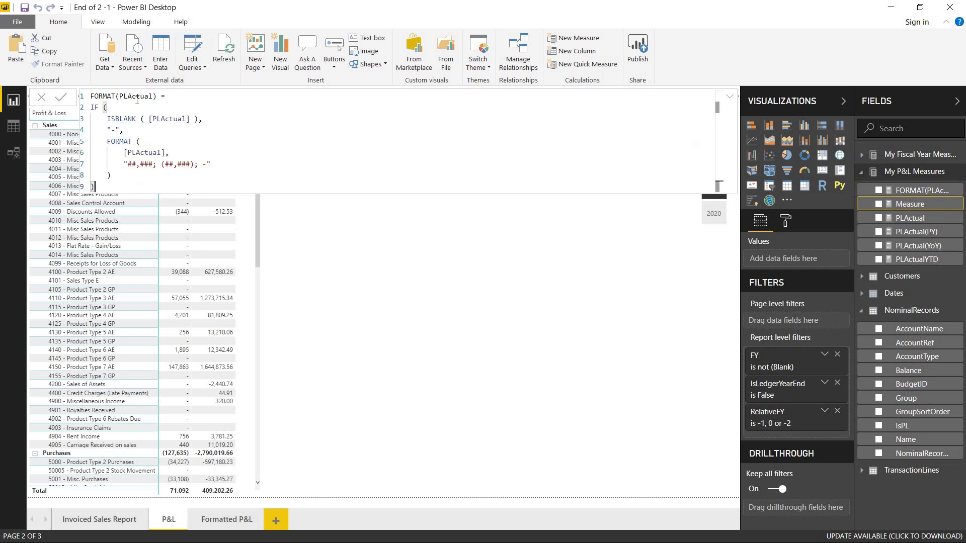
Step: Name the new measure FORMAT(PLActualYTD) and change its ISBLANK test to reference [PLActualYTD]
{"action": "left_click", "coordinate": [153, 95]}
{"action": "type", "text": "YTD"}
{"action": "left_click", "coordinate": [185, 119]}
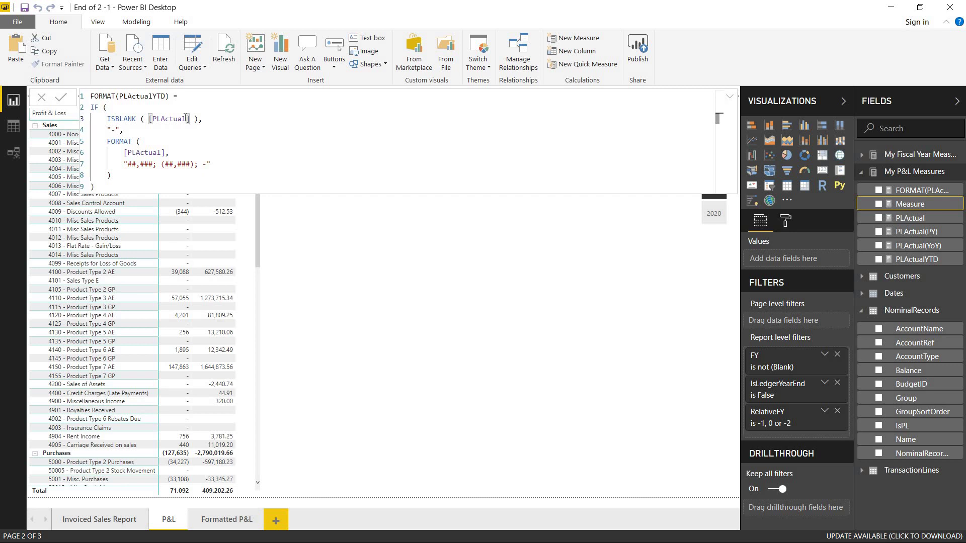
{"action": "type", "text": "YTD"}
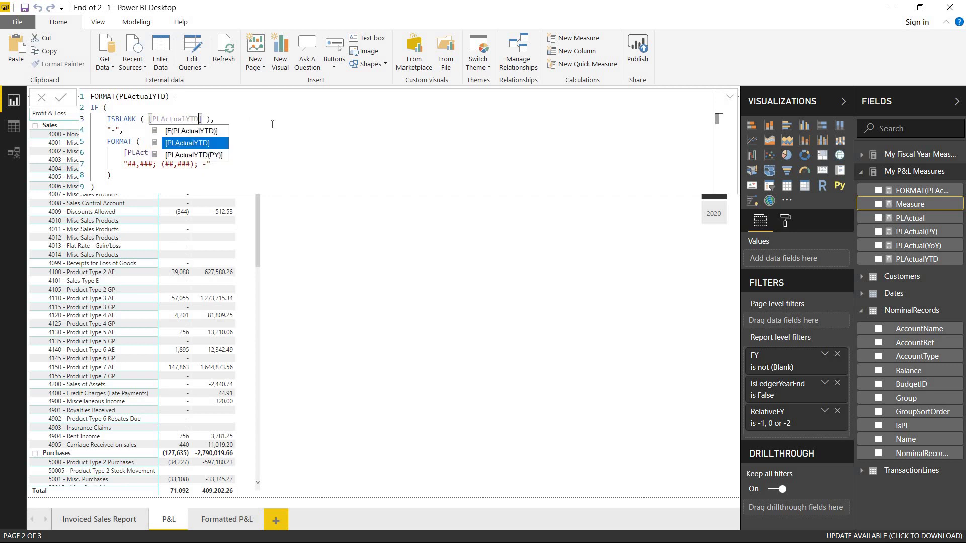
{"action": "key", "text": "Escape"}
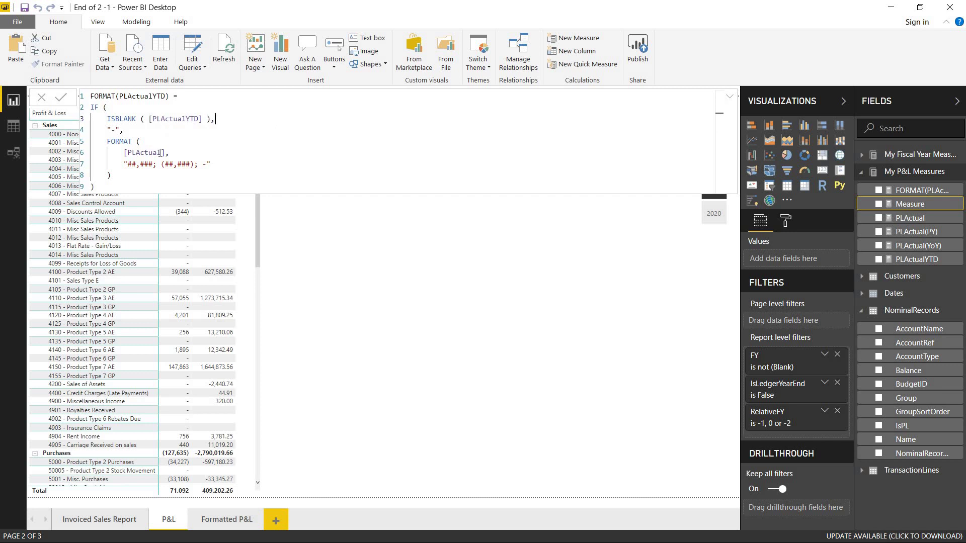
Step: Change the FORMAT function's value argument to [PLActualYTD], commit the measure, and collapse the formula view
{"action": "left_click", "coordinate": [160, 153]}
{"action": "type", "text": "YTD"}
{"action": "key", "text": "BackSpace"}
{"action": "type", "text": "D"}
{"action": "key", "text": "Escape"}
{"action": "left_click", "coordinate": [62, 99]}
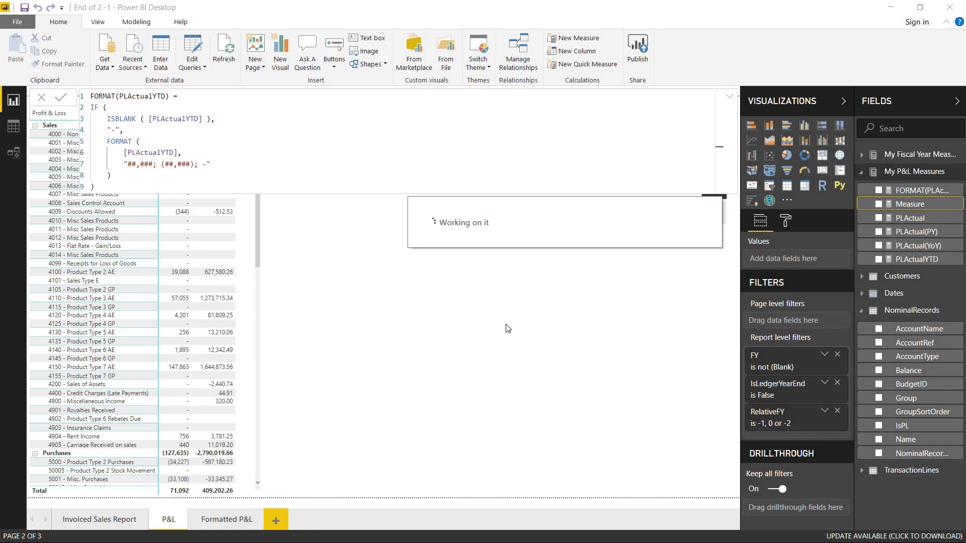
{"action": "left_click", "coordinate": [729, 96]}
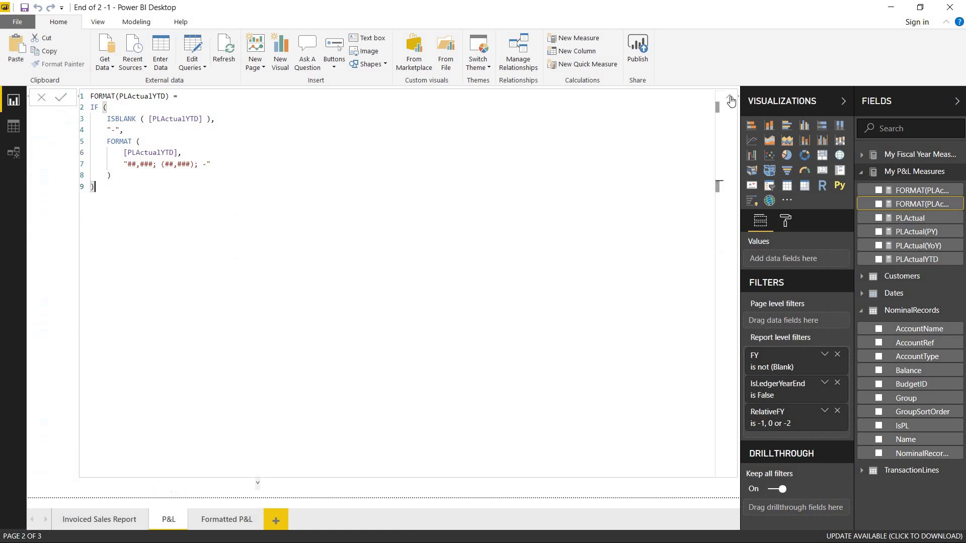
{"action": "left_click", "coordinate": [730, 100]}
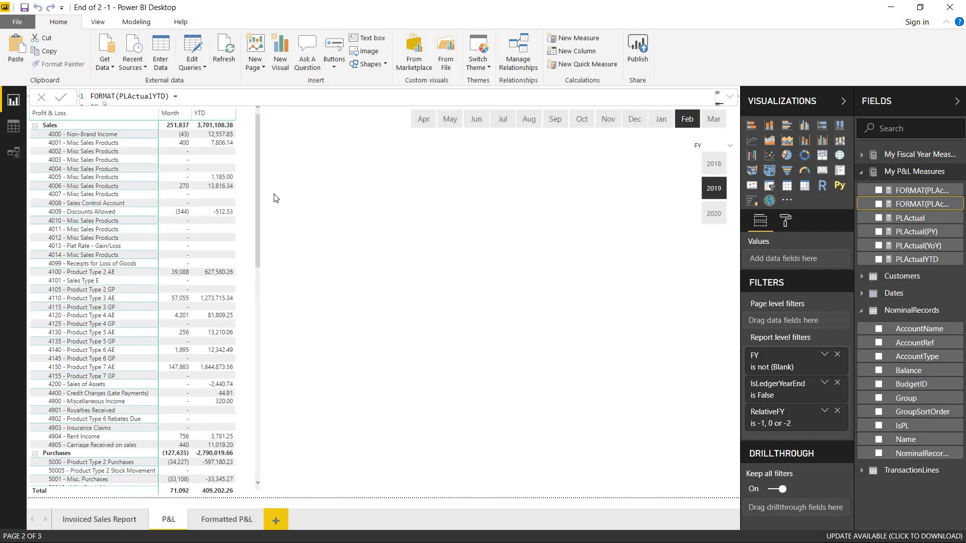
Step: Replace the matrix's existing YTD value with the FORMAT(PLActualYTD) measure and rename the new value YTD
{"action": "left_click", "coordinate": [250, 196]}
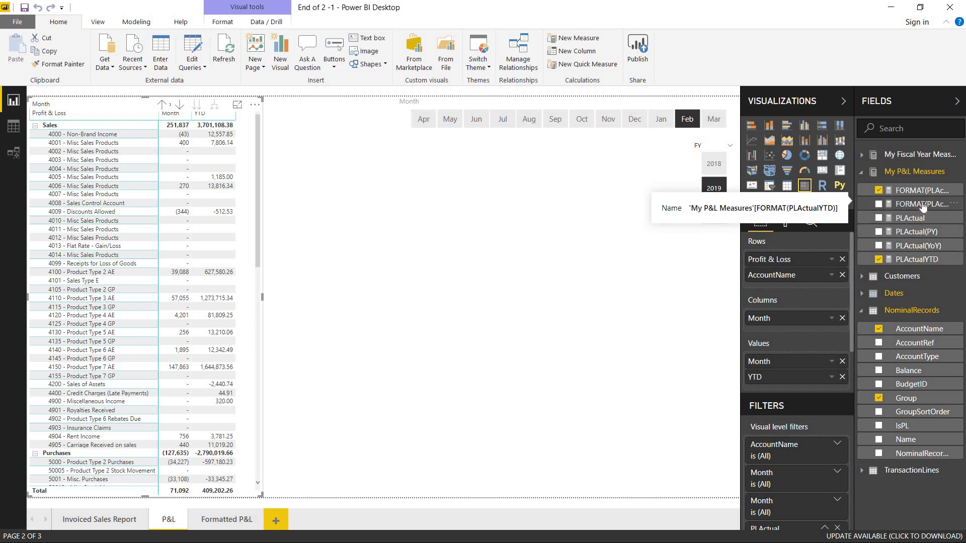
{"action": "left_click_drag", "start_coordinate": [923, 206], "coordinate": [786, 375]}
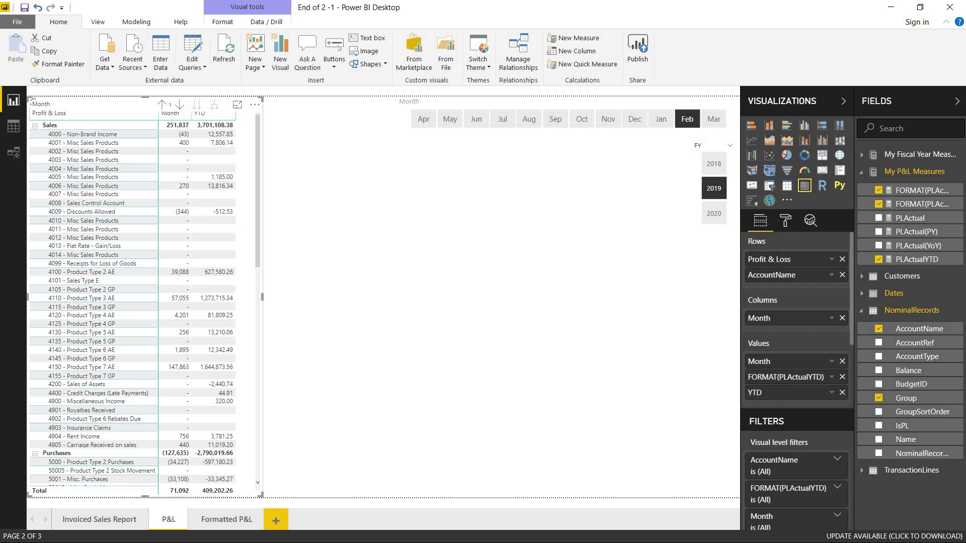
{"action": "left_click", "coordinate": [842, 393]}
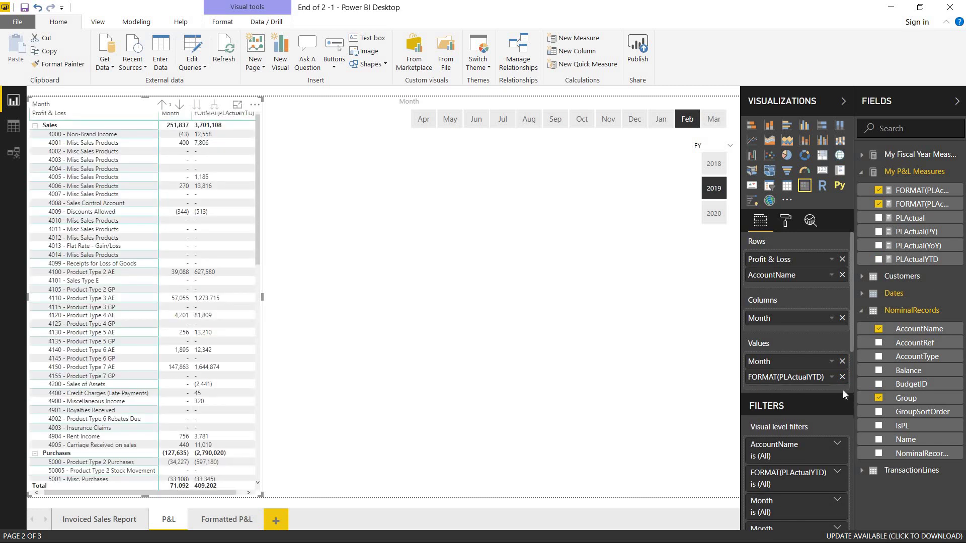
{"action": "double_click", "coordinate": [786, 377]}
{"action": "type", "text": "YTD"}
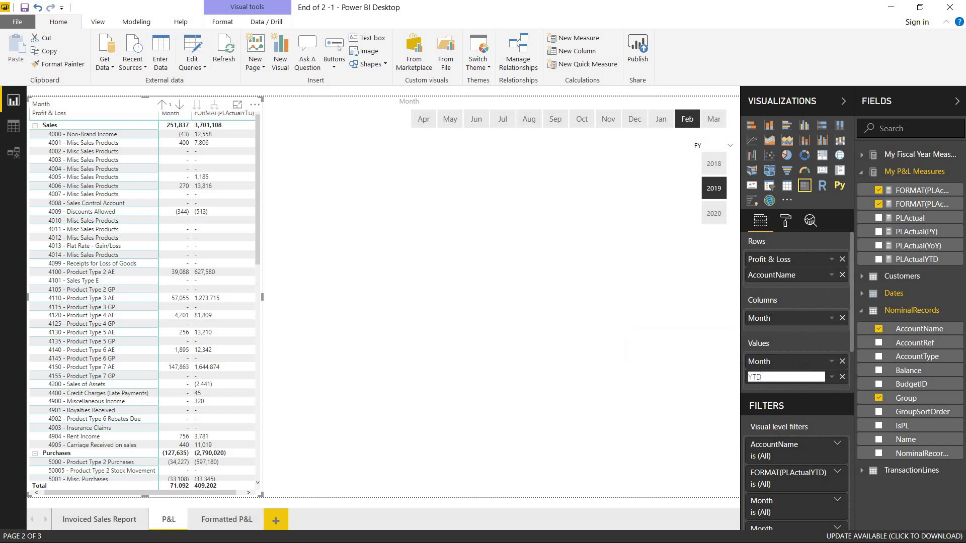
{"action": "key", "text": "Return"}
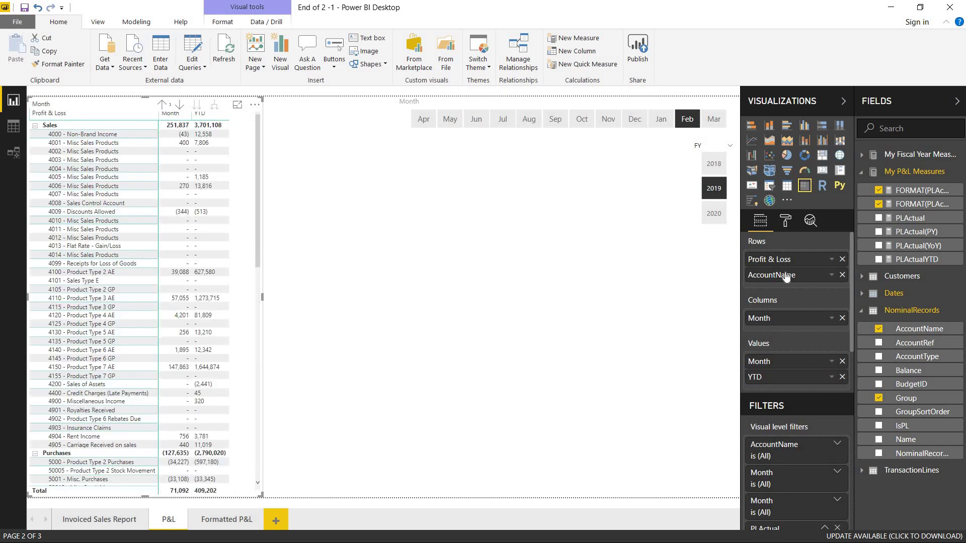
Step: Set the matrix's YTD field alignment to Right in its field formatting
{"action": "left_click", "coordinate": [785, 221]}
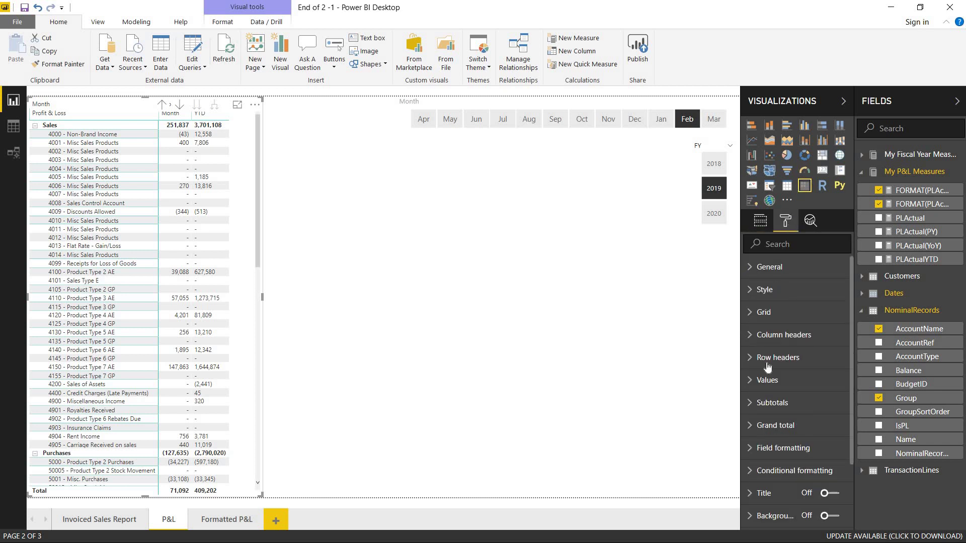
{"action": "left_click", "coordinate": [752, 452]}
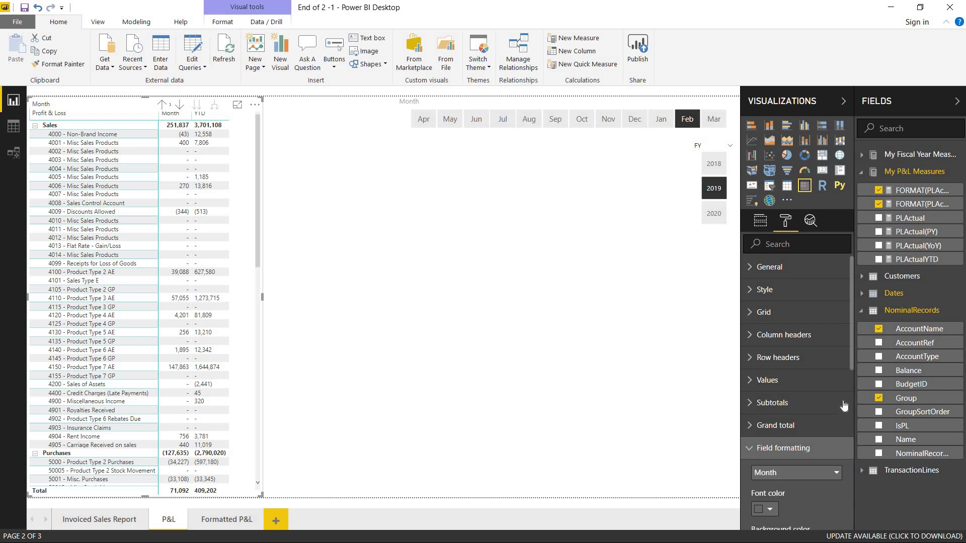
{"action": "scroll", "coordinate": [851, 395], "scroll_direction": "down", "scroll_amount": 1}
{"action": "scroll", "coordinate": [850, 396], "scroll_direction": "down", "scroll_amount": 4}
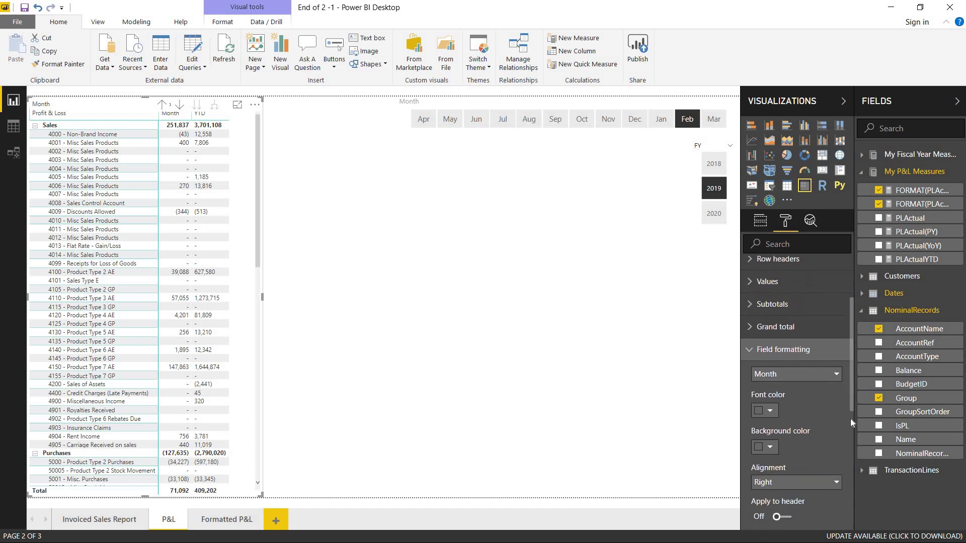
{"action": "left_click", "coordinate": [835, 338]}
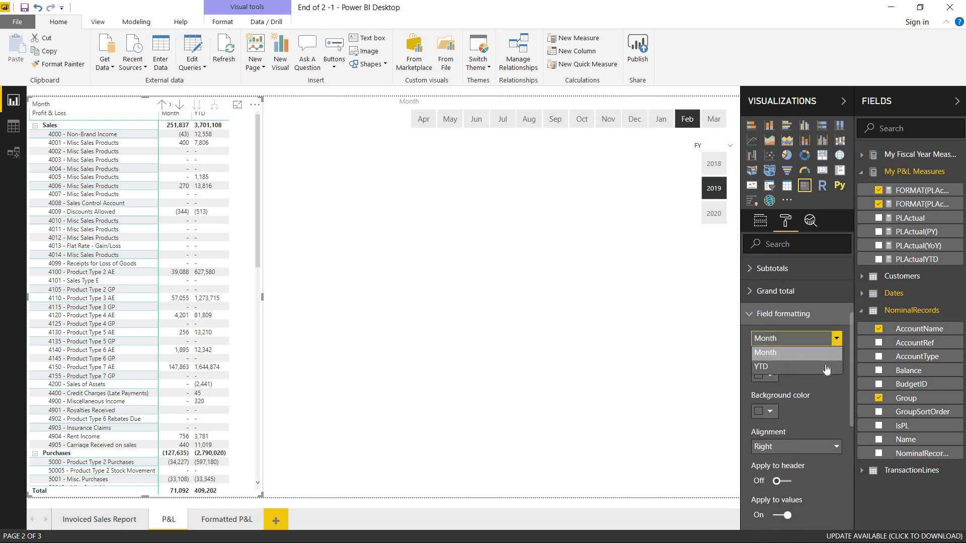
{"action": "left_click", "coordinate": [825, 367]}
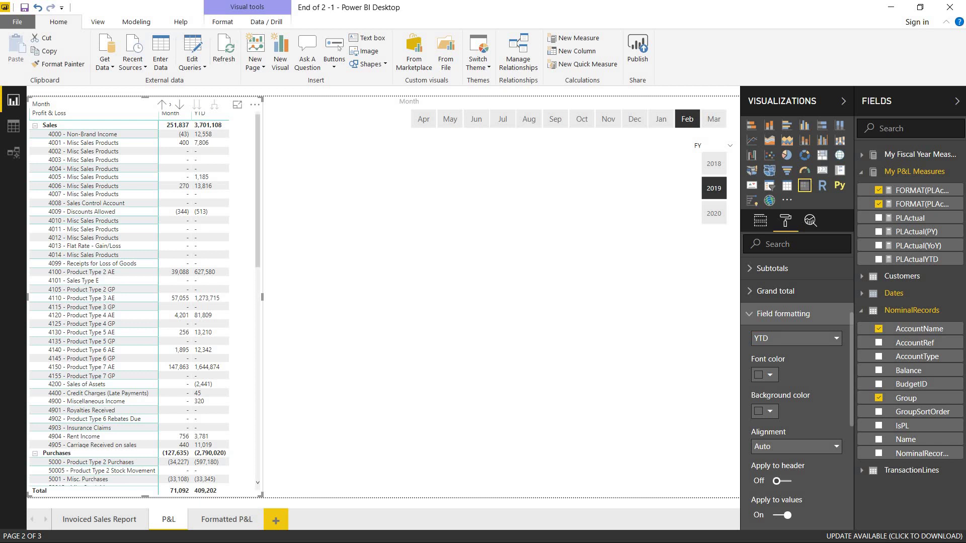
{"action": "left_click", "coordinate": [820, 448]}
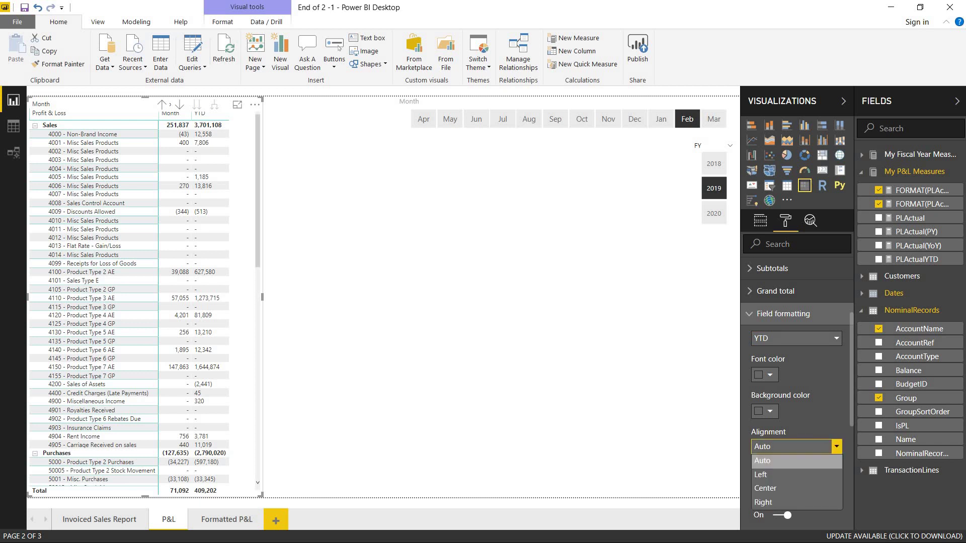
{"action": "left_click", "coordinate": [815, 503]}
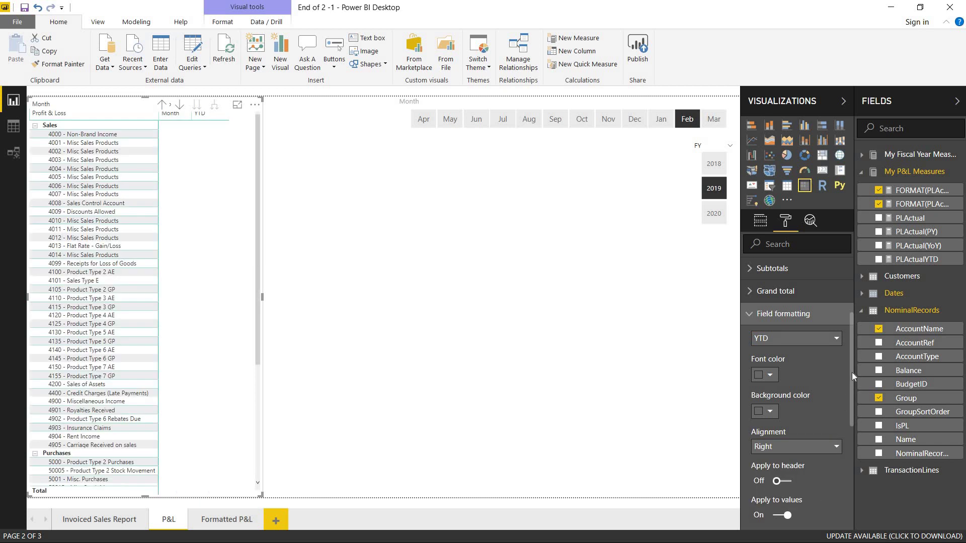
Step: Apply the YTD field's formatting to the total as well, and deselect the matrix
{"action": "left_click_drag", "start_coordinate": [852, 388], "coordinate": [852, 433]}
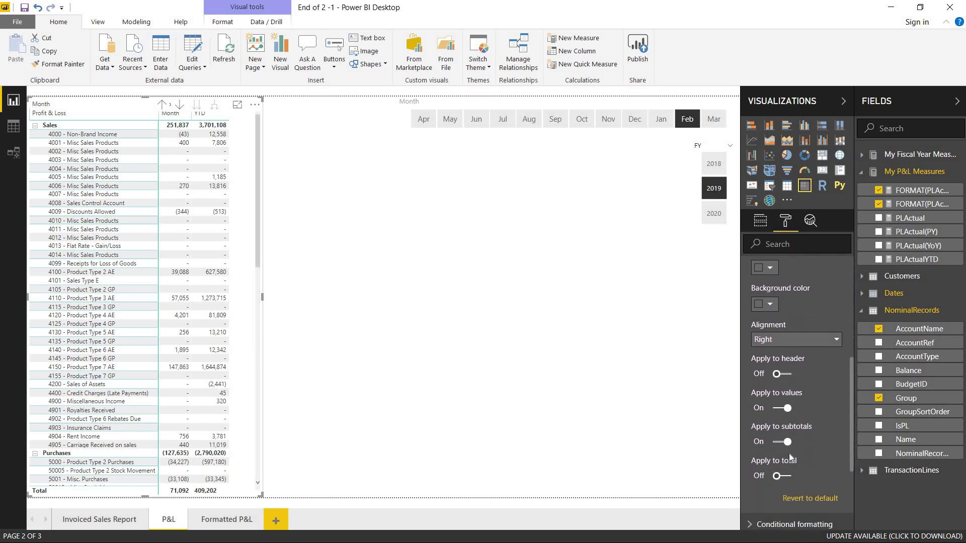
{"action": "left_click", "coordinate": [777, 476]}
{"action": "left_click", "coordinate": [336, 275]}
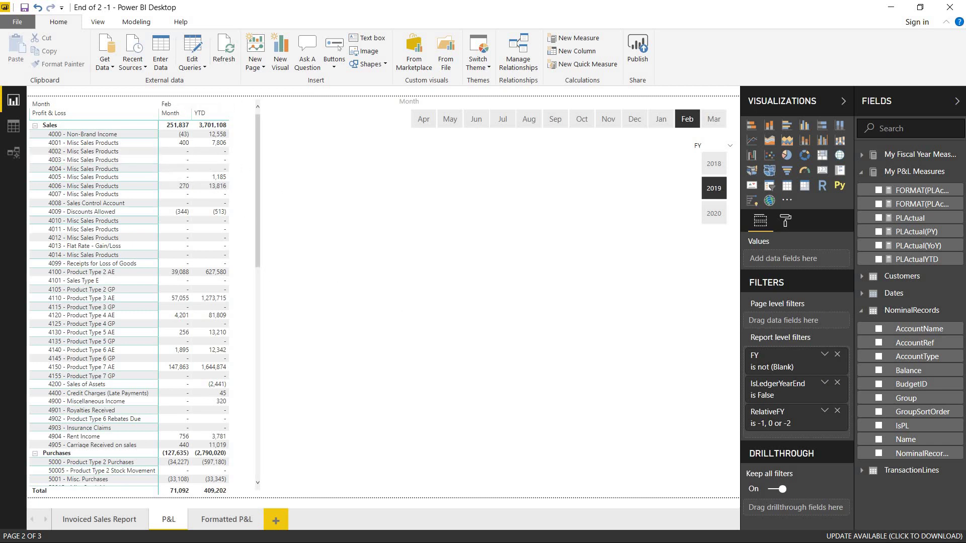
{"action": "left_click_drag", "start_coordinate": [257, 252], "coordinate": [258, 180]}
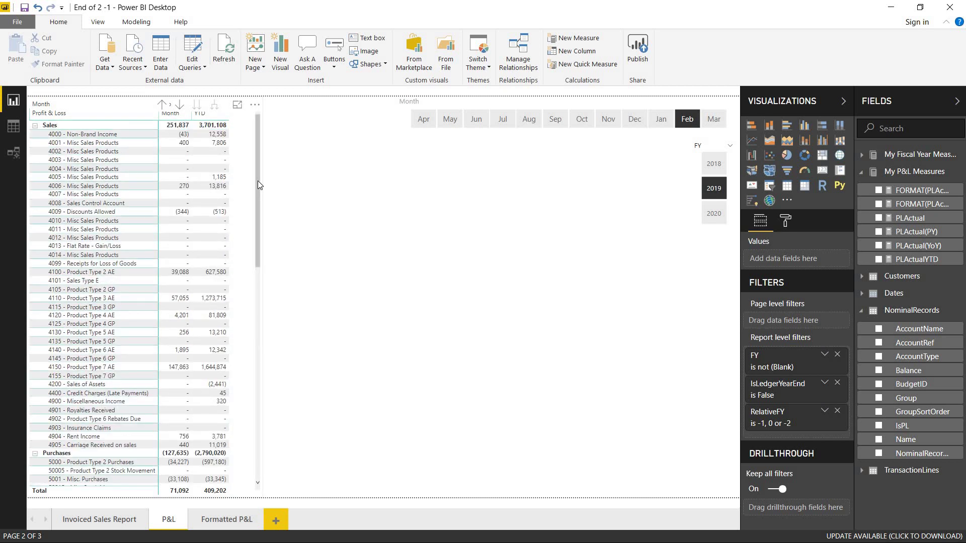
{"action": "left_click", "coordinate": [334, 225]}
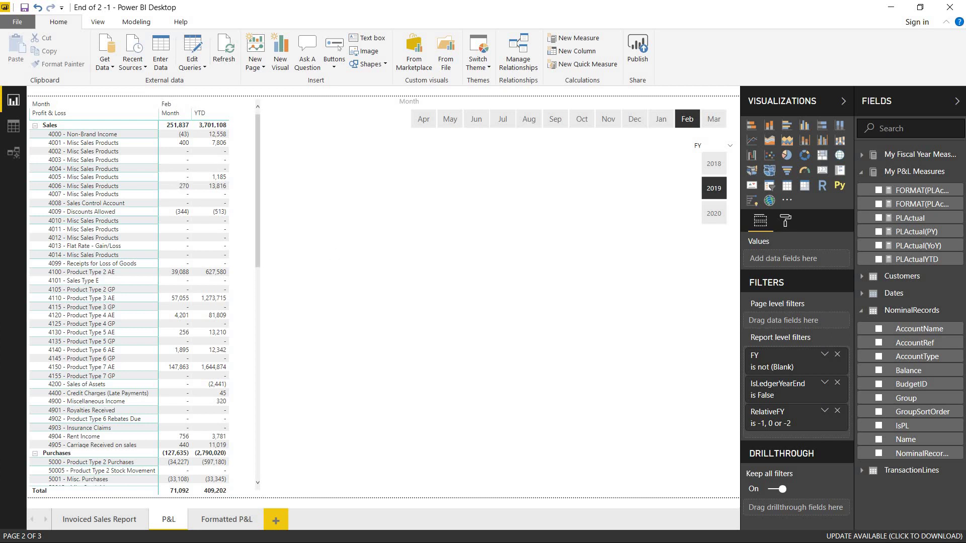
Step: Add the PLActualYTD measure to the P&L matrix's visual level filters and collapse the PLActual filter card
{"action": "left_click", "coordinate": [249, 207]}
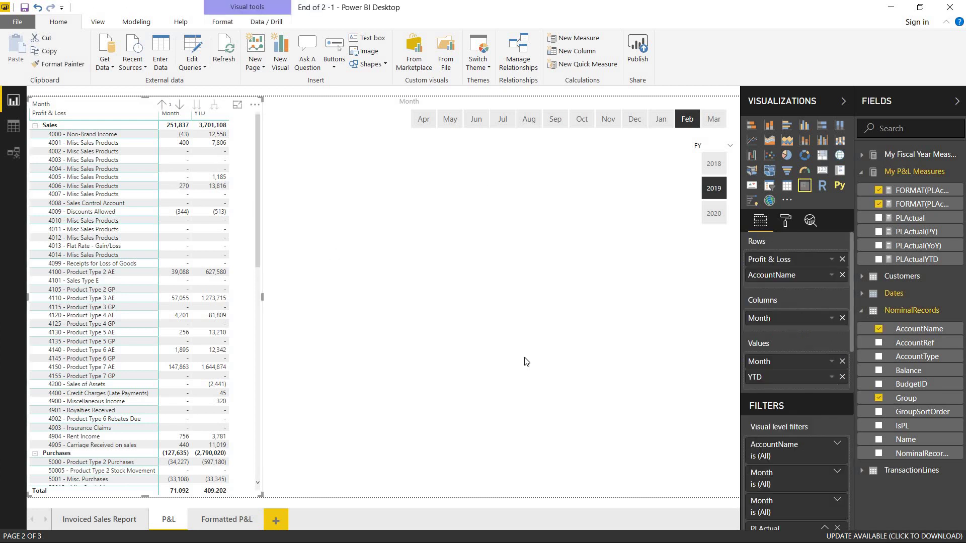
{"action": "left_click_drag", "start_coordinate": [852, 294], "coordinate": [857, 333]}
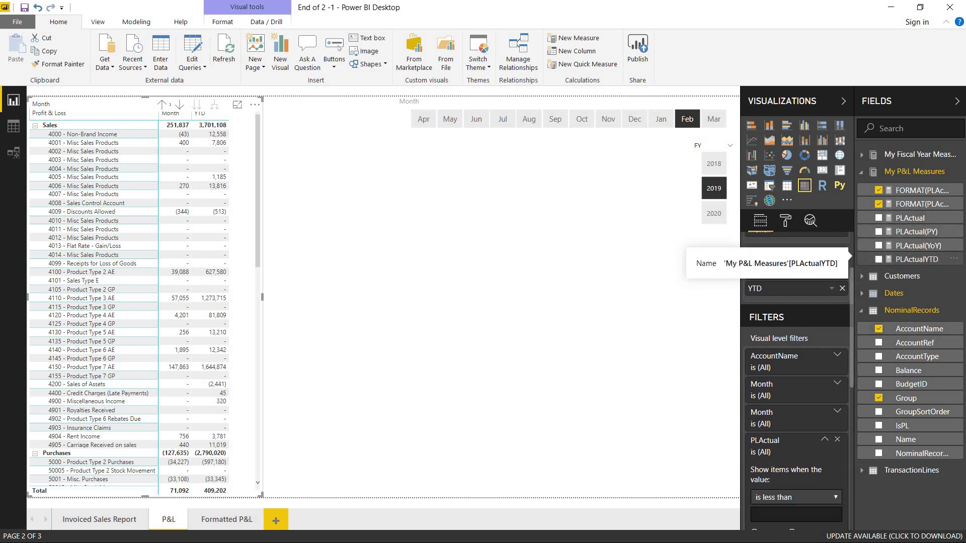
{"action": "left_click_drag", "start_coordinate": [916, 259], "coordinate": [806, 367]}
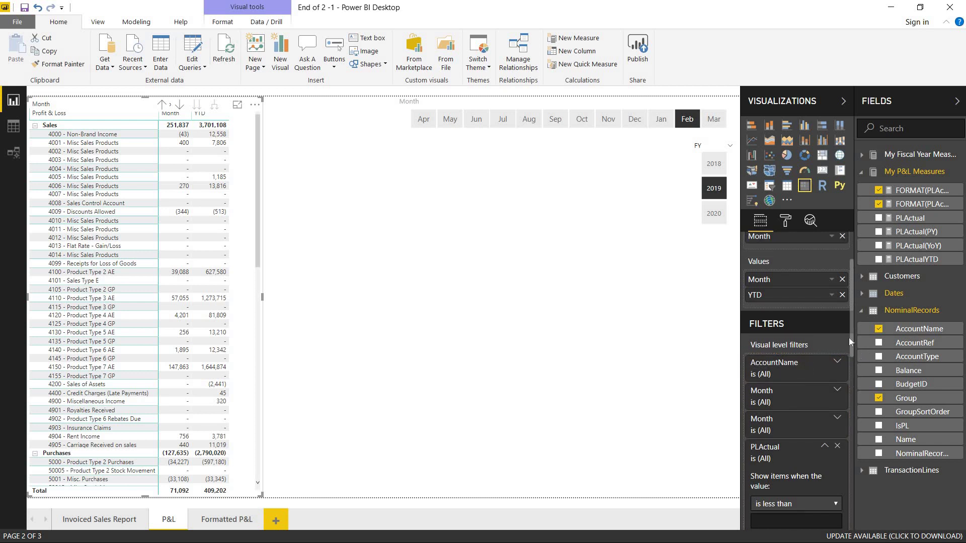
{"action": "left_click_drag", "start_coordinate": [851, 333], "coordinate": [852, 357]}
{"action": "left_click", "coordinate": [825, 365]}
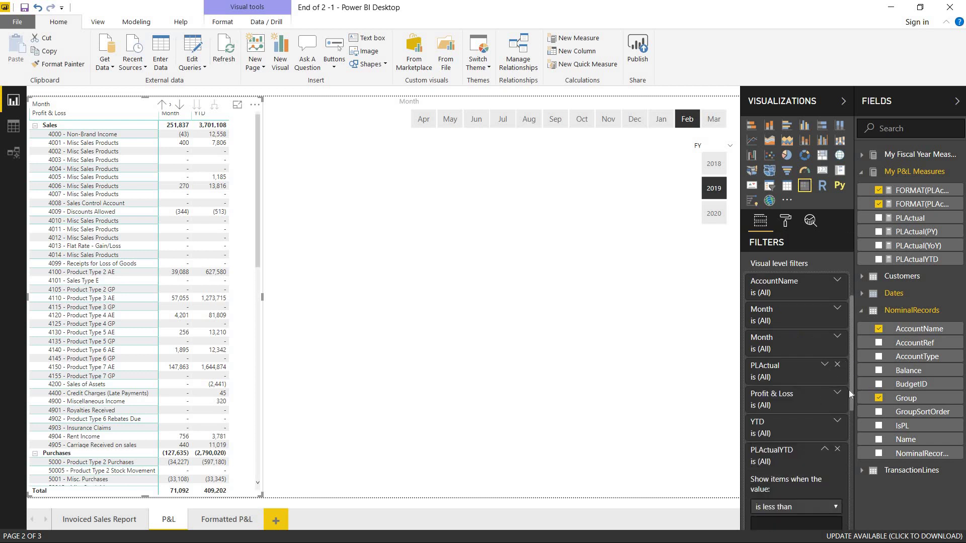
Step: Set the PLActualYTD filter to show items when the value is not blank, and apply the filter
{"action": "left_click_drag", "start_coordinate": [850, 391], "coordinate": [849, 433]}
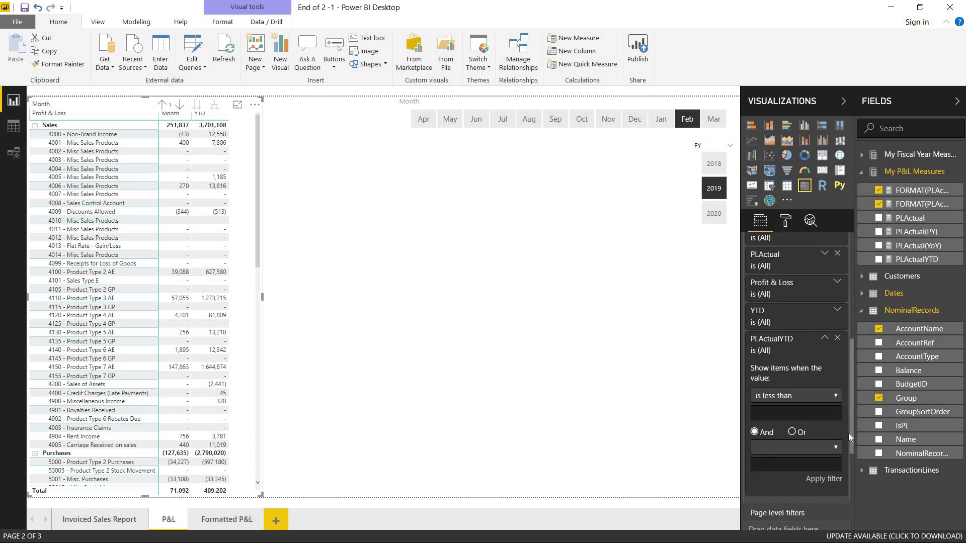
{"action": "left_click", "coordinate": [831, 391]}
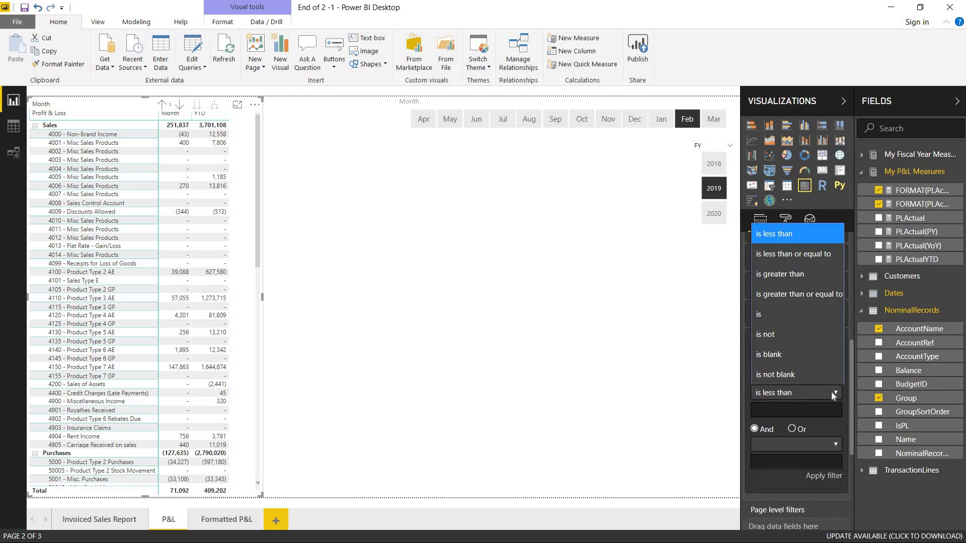
{"action": "left_click", "coordinate": [799, 377]}
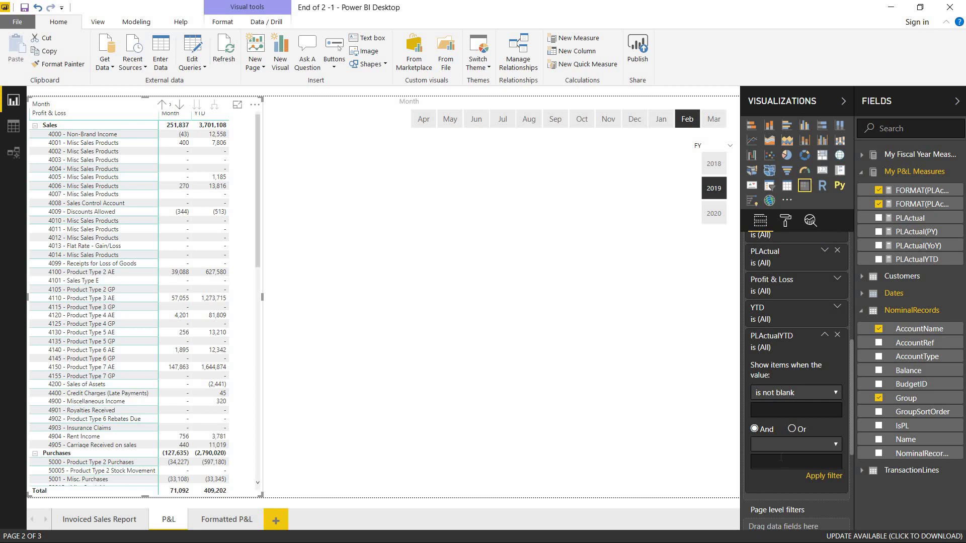
{"action": "left_click", "coordinate": [830, 477]}
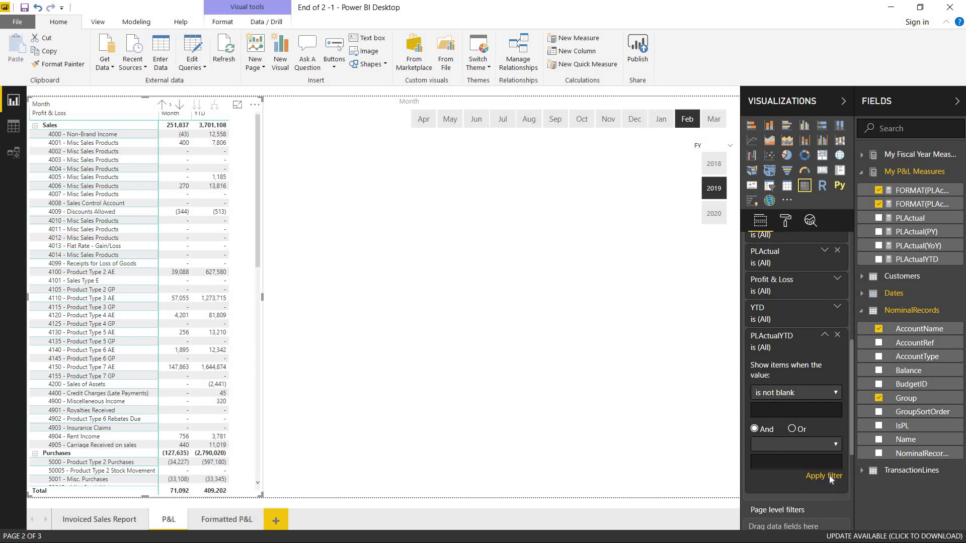